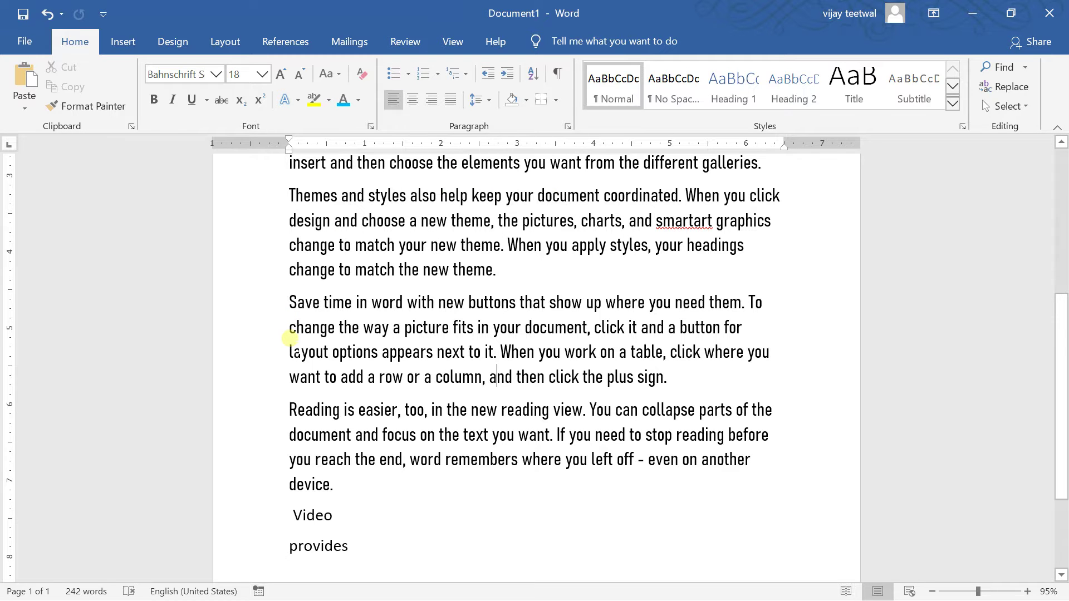
Select all of the document's text and open the Bullet Library dropdown
key(ctrl+a)
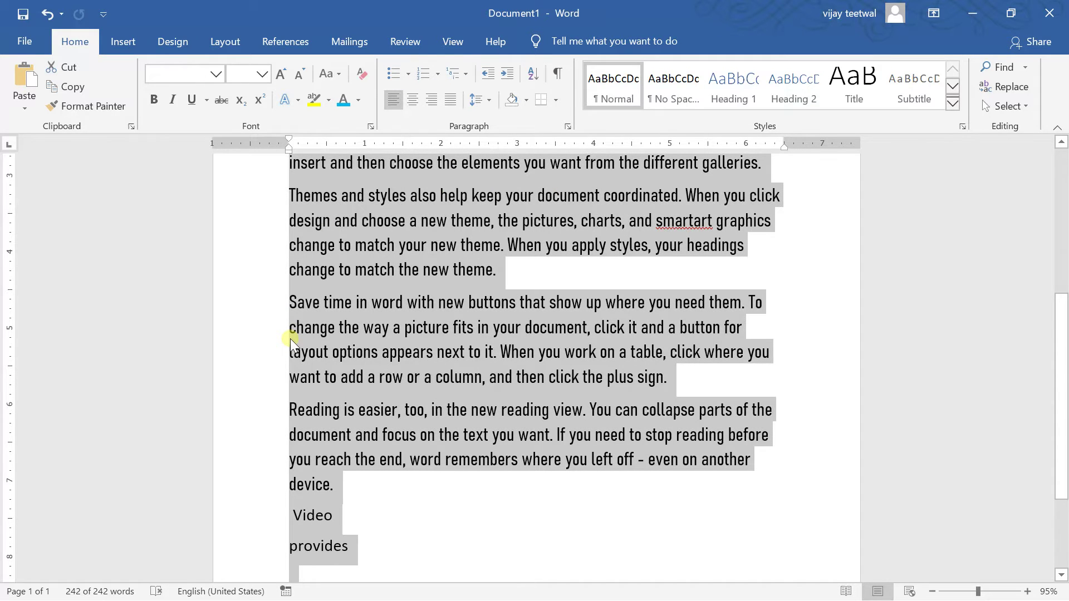
key(Left)
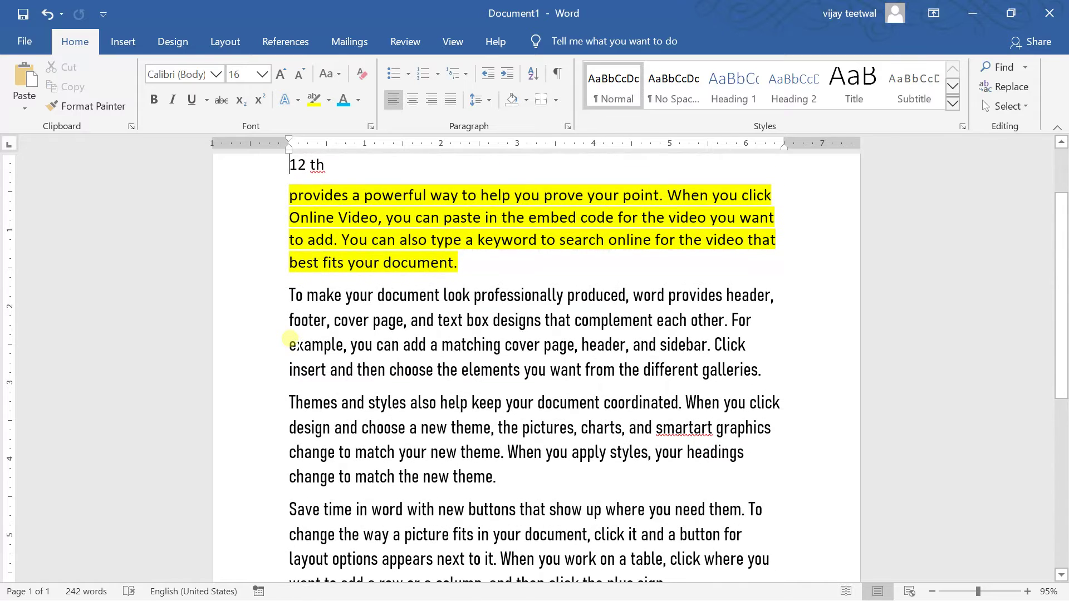
key(ctrl+a)
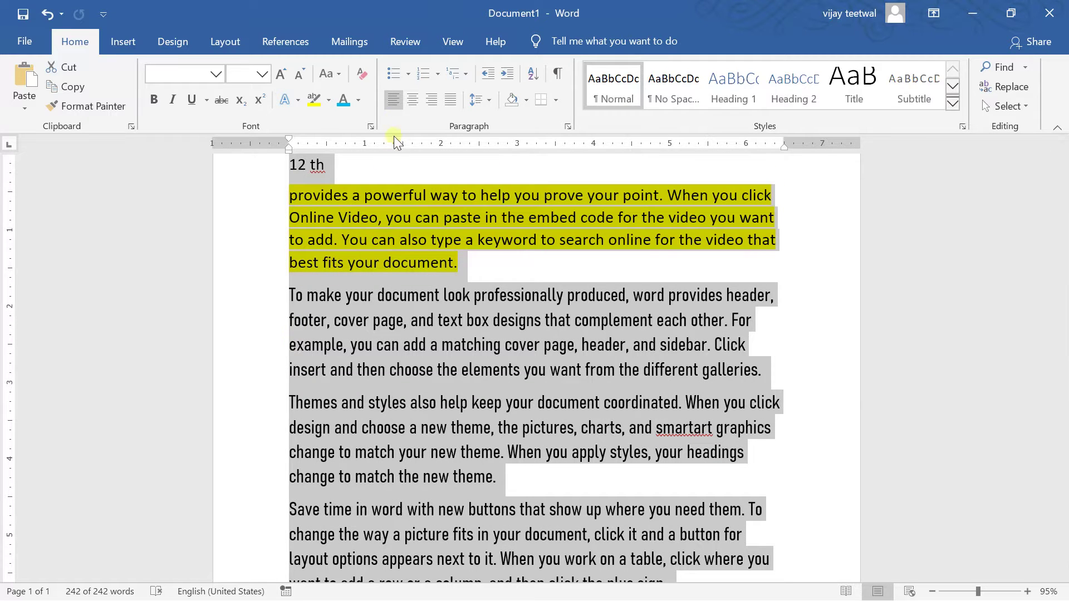
click(407, 74)
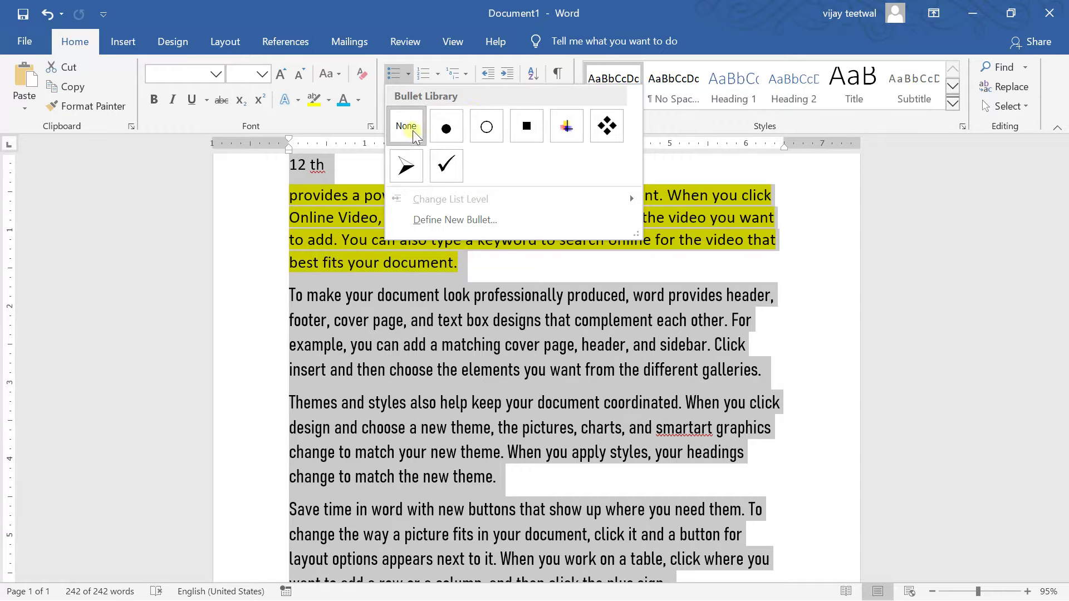
Apply filled-circle bullets to every paragraph and reopen the Bullets dropdown
click(445, 128)
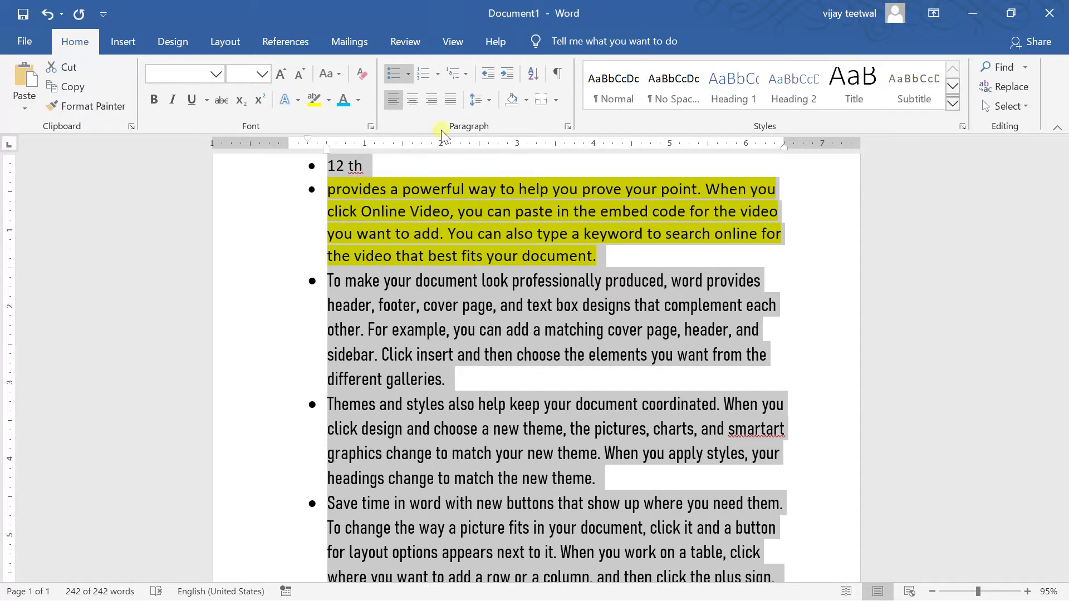
click(408, 73)
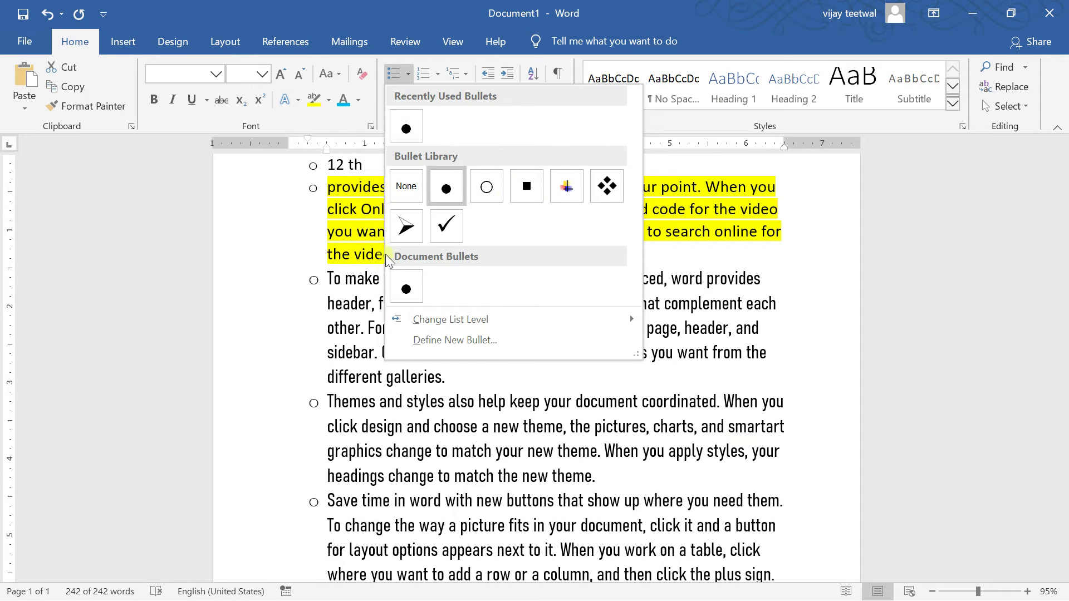
Start a new custom bullet and set the symbol font to Rockwell Condensed
click(453, 341)
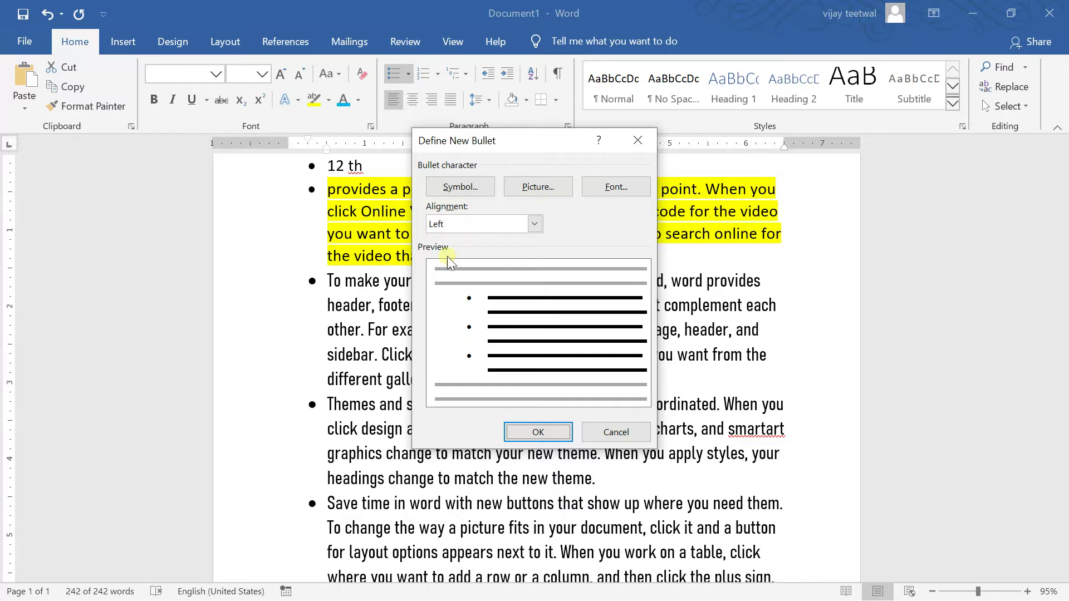
click(459, 192)
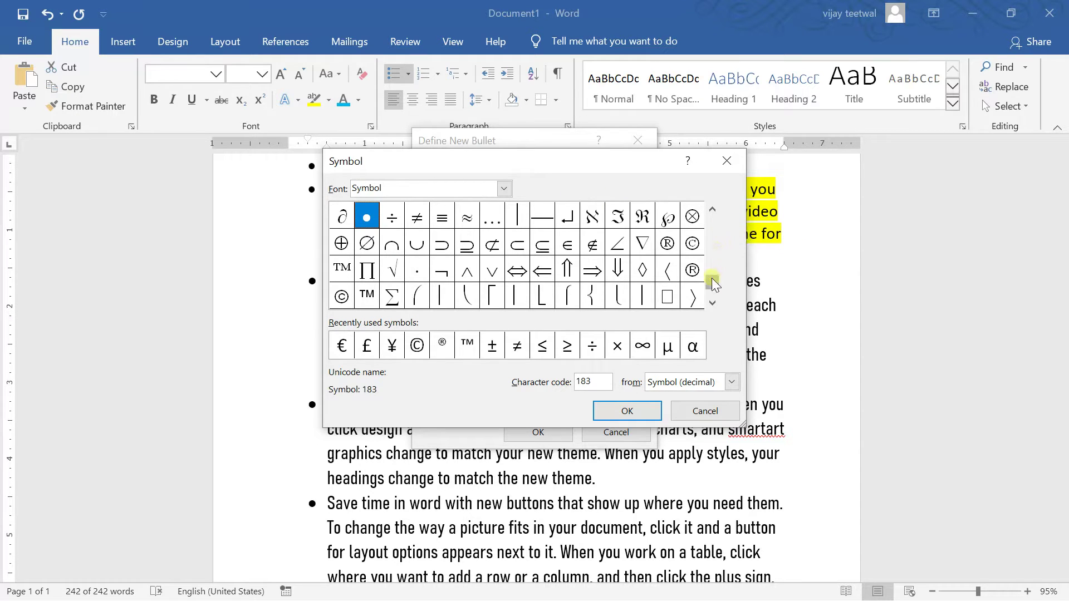
drag(711, 279, 712, 248)
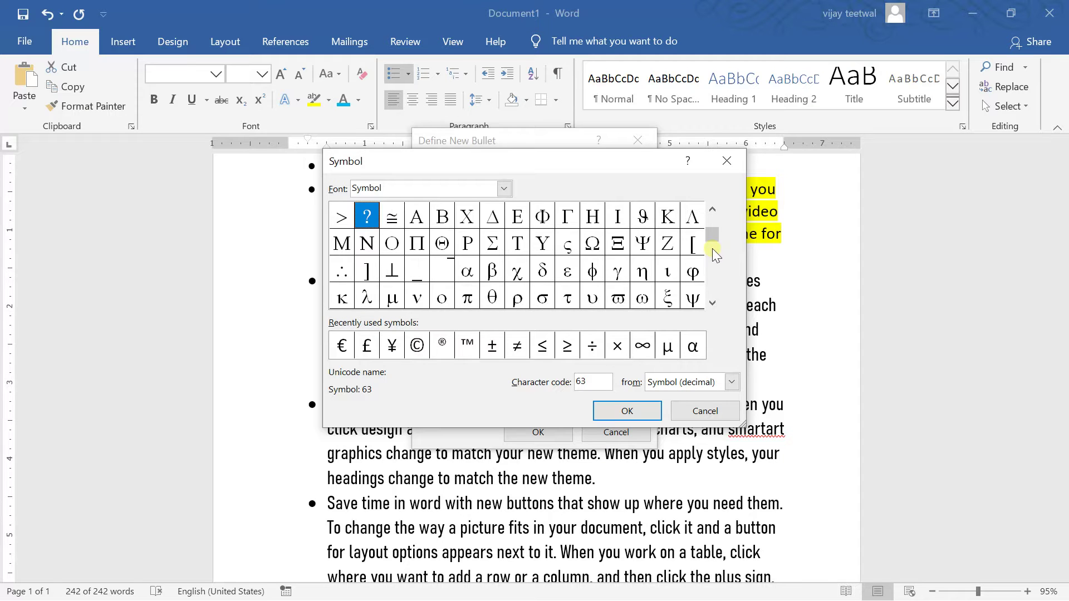
click(504, 188)
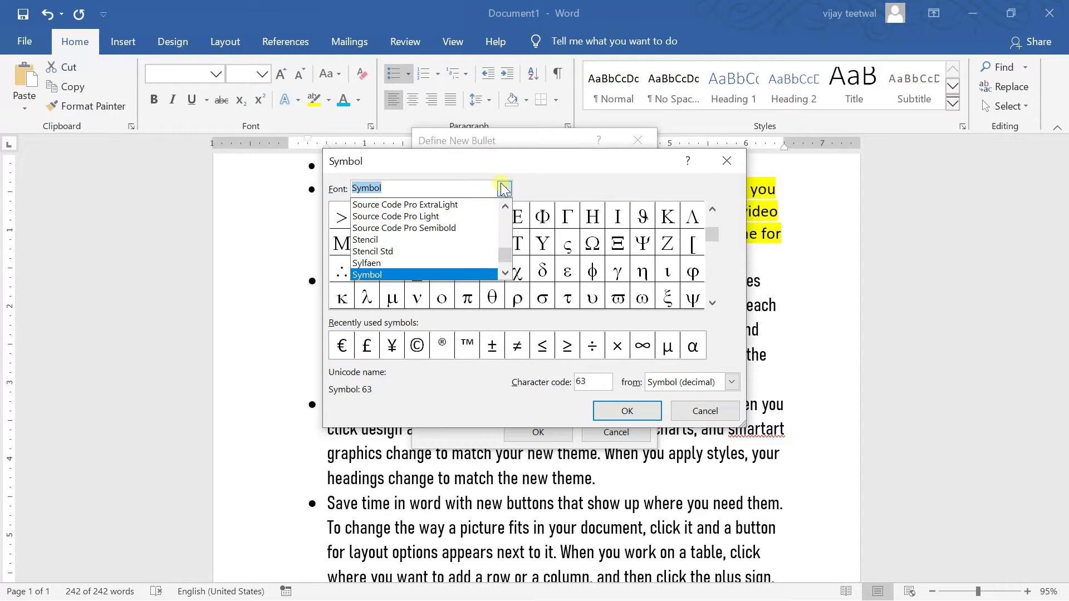
click(459, 207)
key(Up)
key(Up)
key(Up)
key(Up)
key(Up)
key(Up)
key(Up)
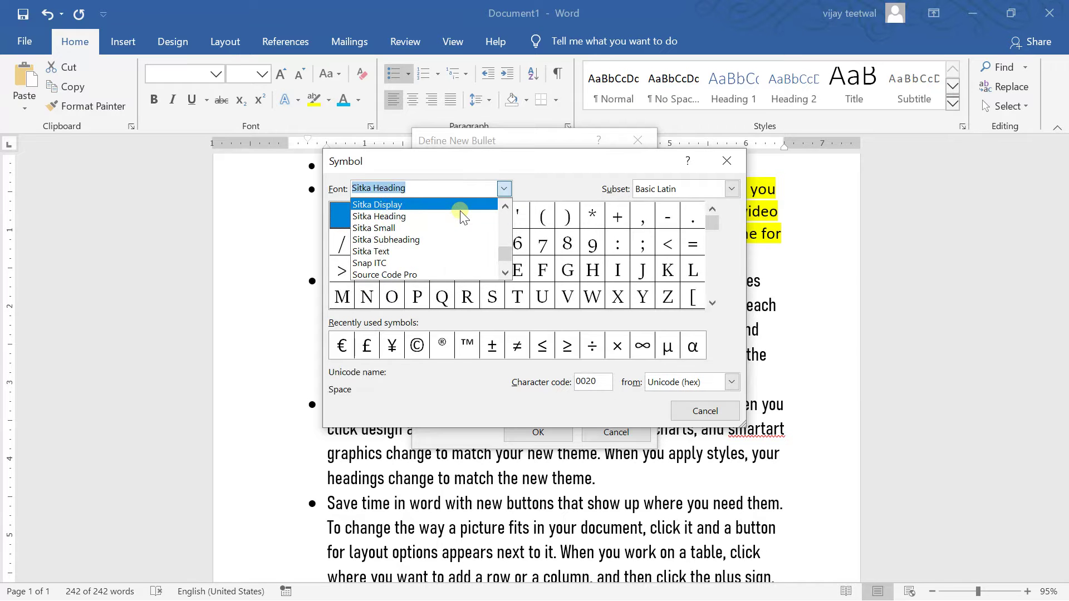
key(Up)
key(Up)
key(Up)
key(Up)
key(Up)
key(Up)
key(Up)
key(Up)
key(Up)
key(Up)
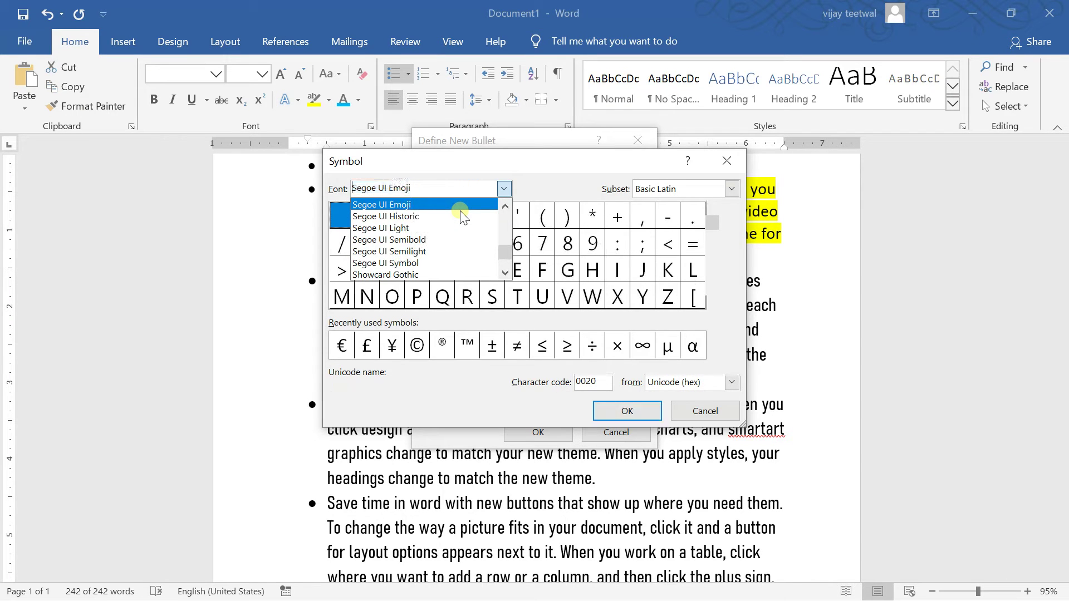
key(Up)
key(Up)
key(Up)
key(Up)
key(Up)
key(Up)
key(Up)
key(Up)
key(Up)
key(Up)
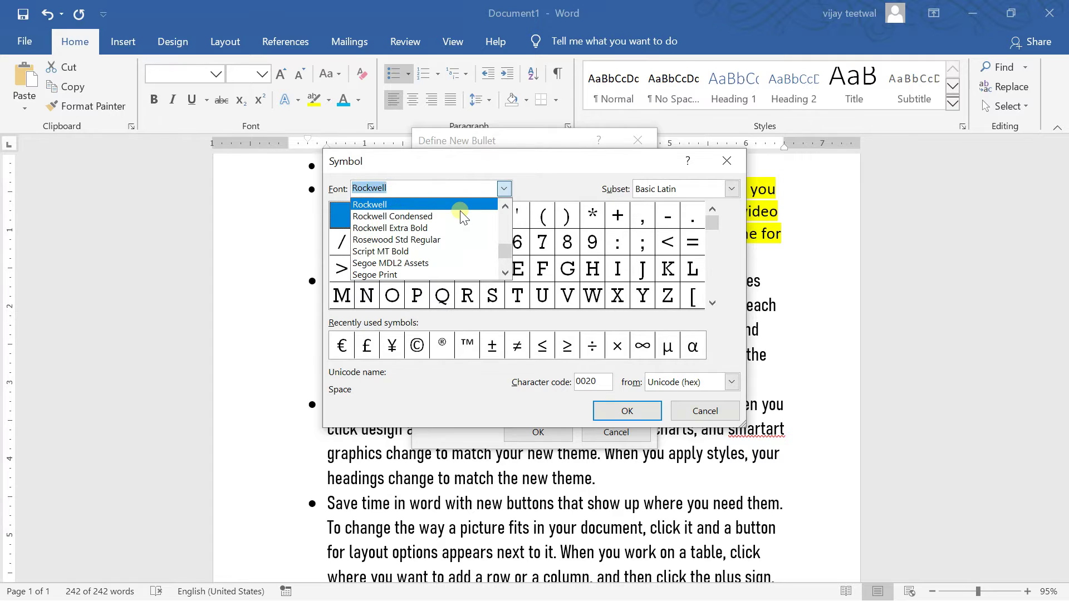
key(Up)
key(Up)
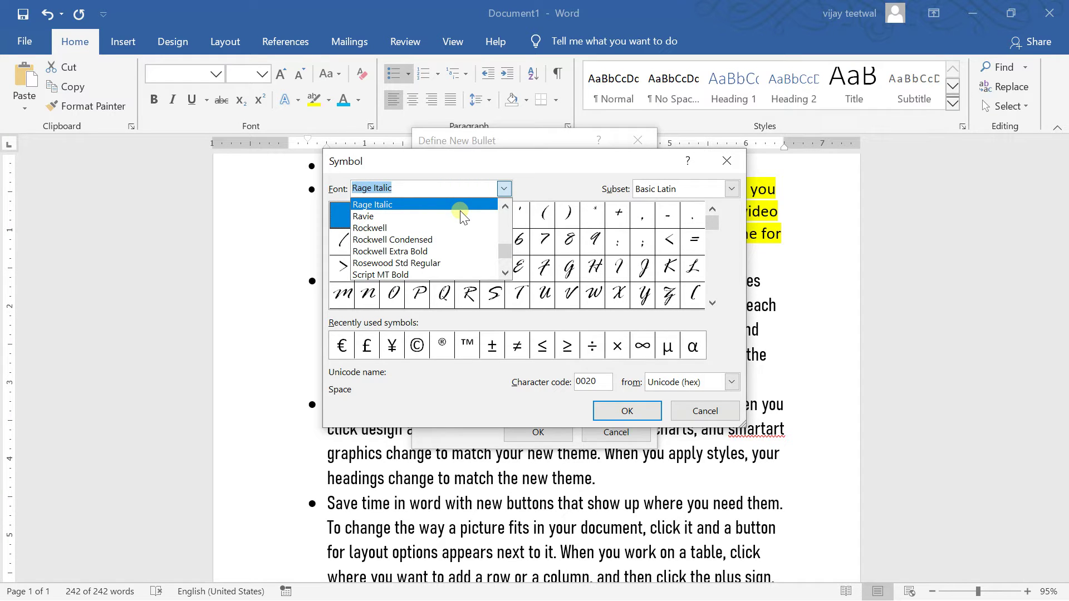
click(423, 239)
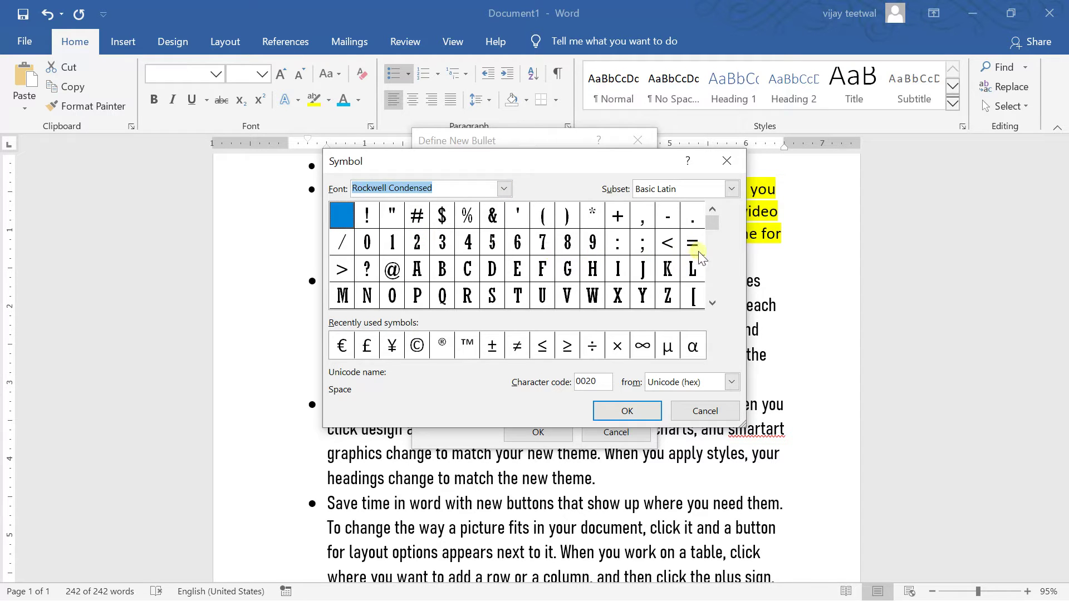
Pick the trademark sign (™, 2122) as the bullet character and apply it
click(712, 266)
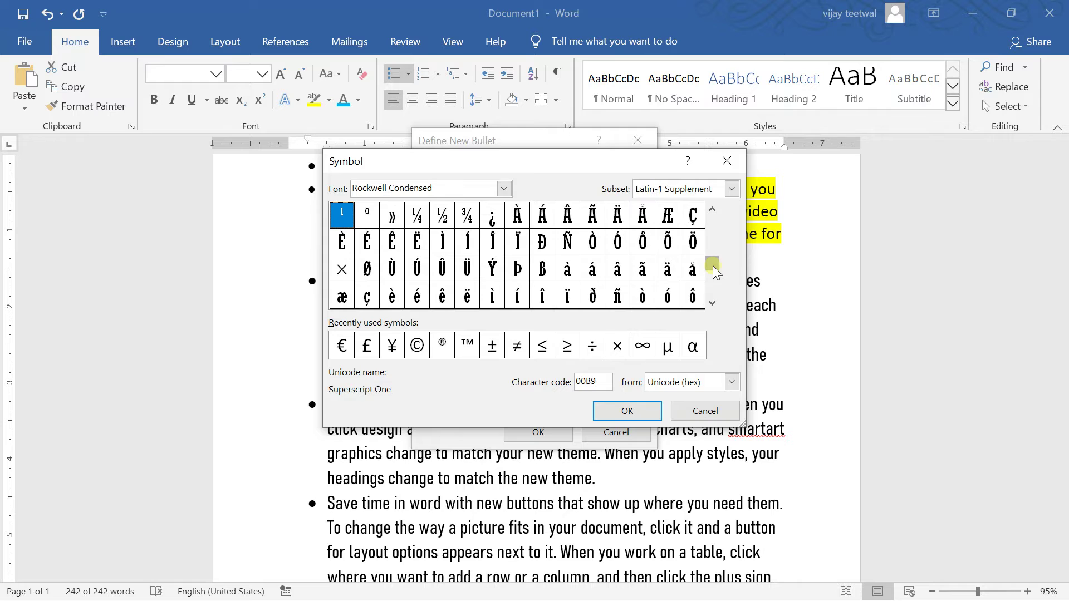
click(712, 289)
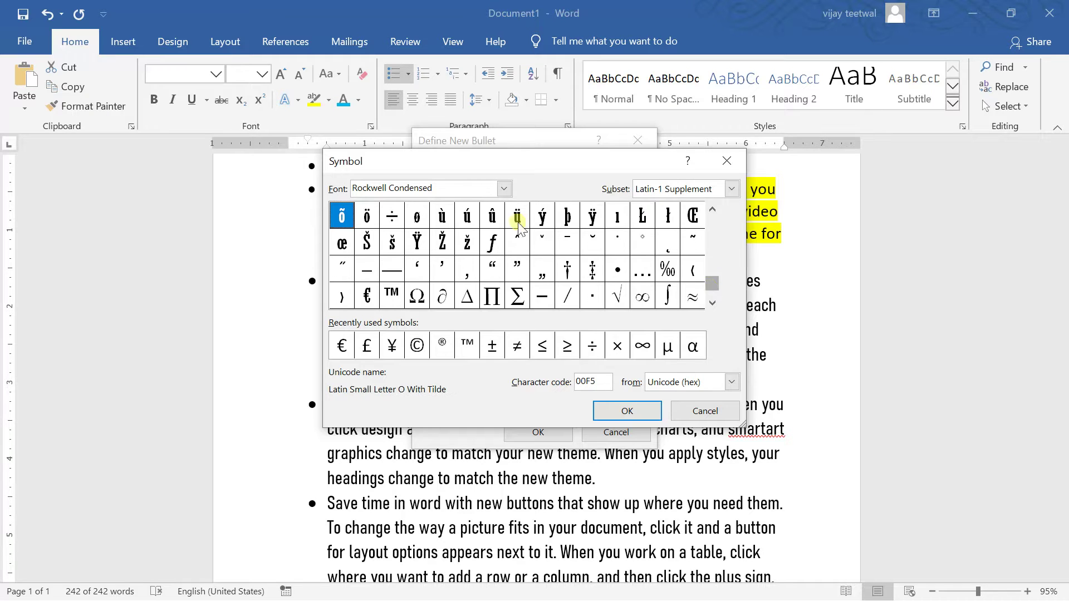
click(392, 290)
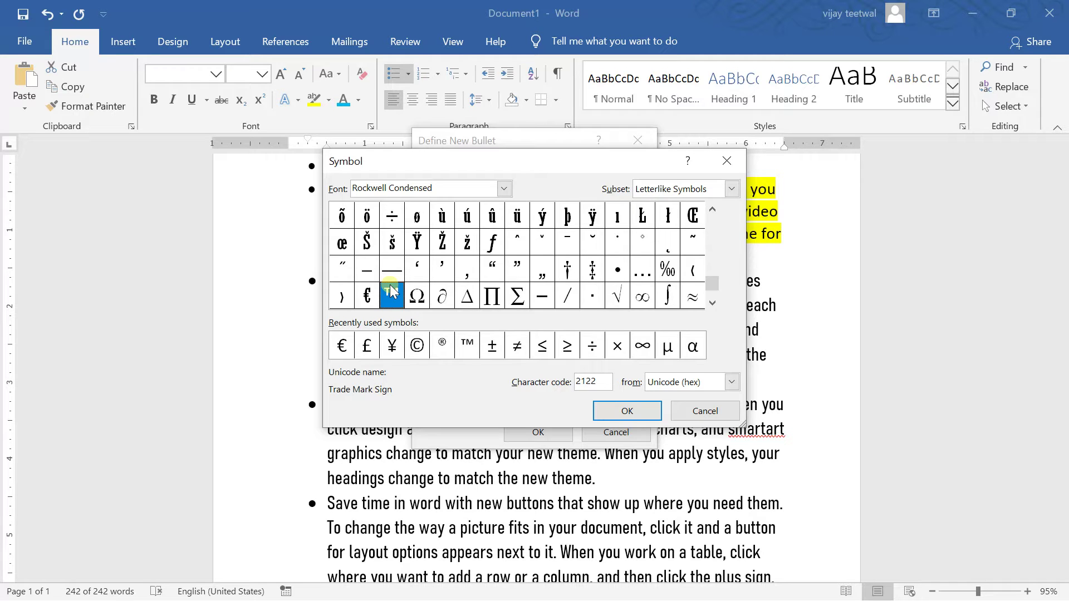
click(611, 415)
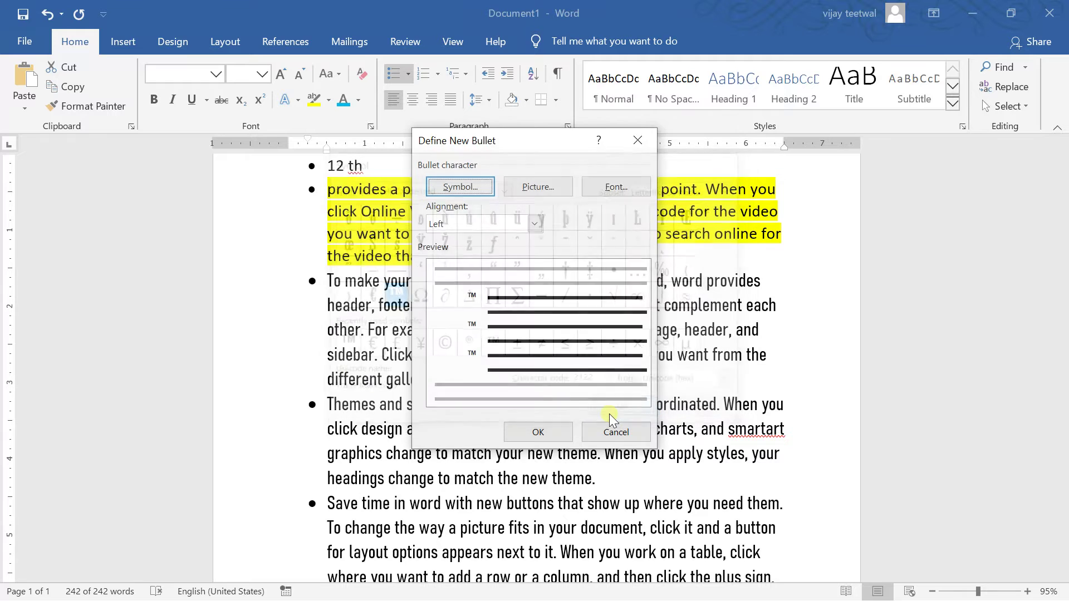
click(550, 435)
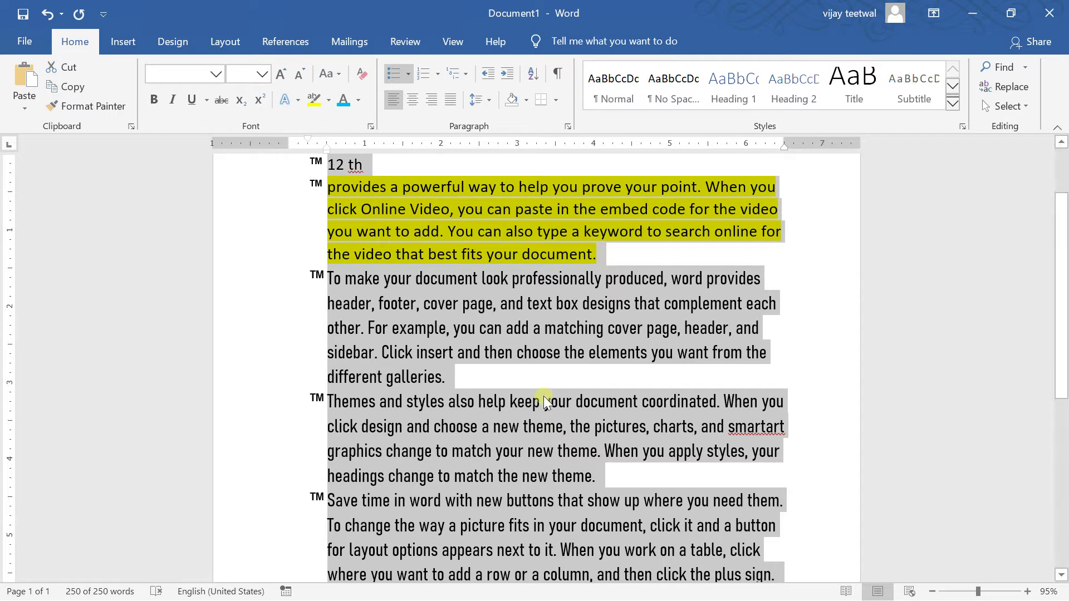
Replace the ™ bullets with 1., 2., 3. numbering from the Numbering gallery
click(438, 74)
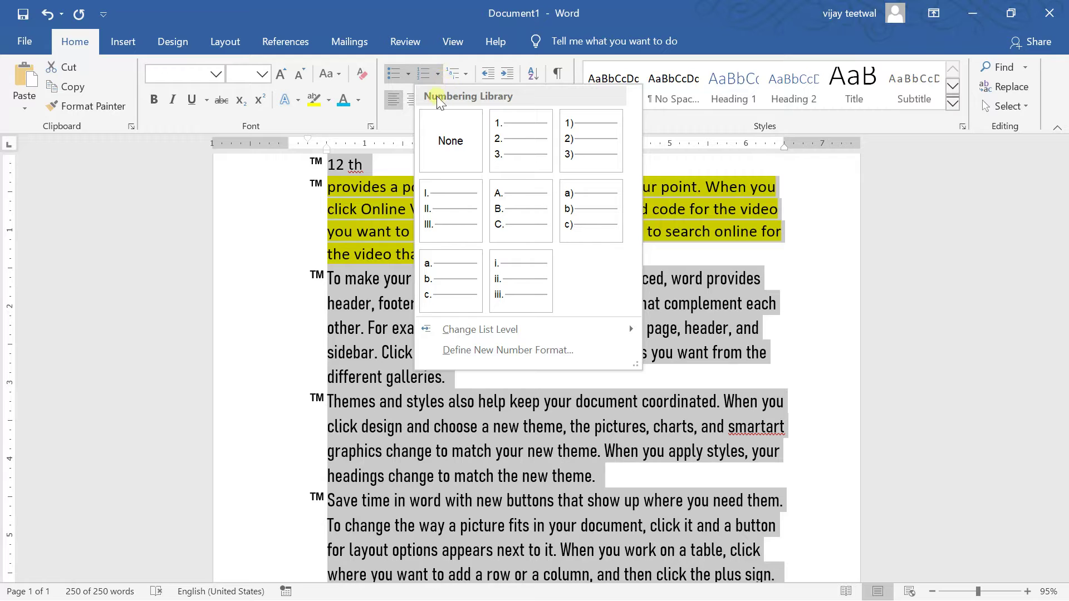
click(536, 139)
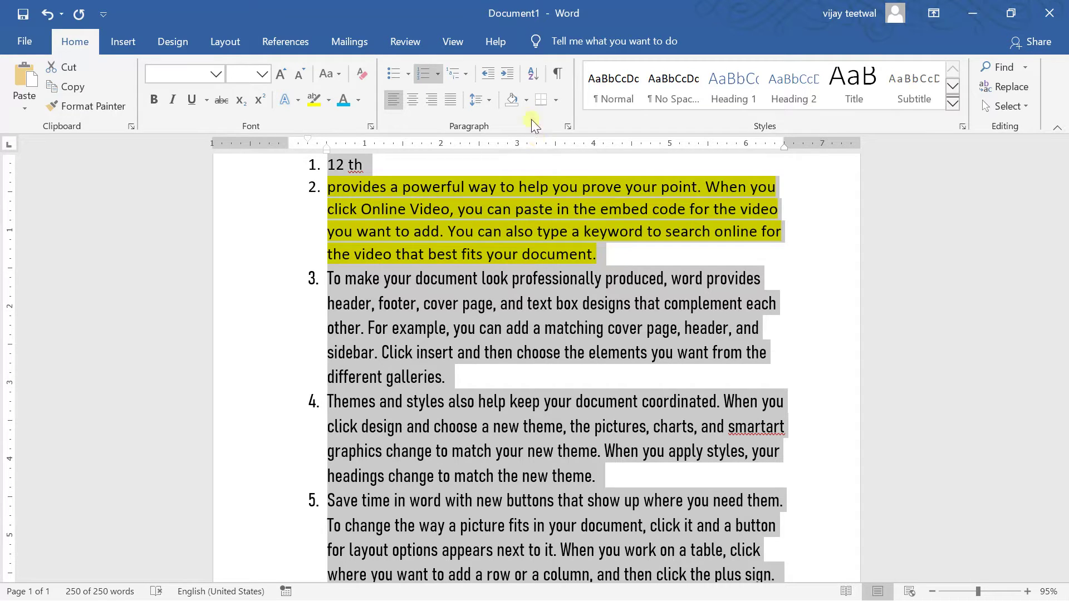
Switch the list numbering to A., B., C. lettering
click(464, 80)
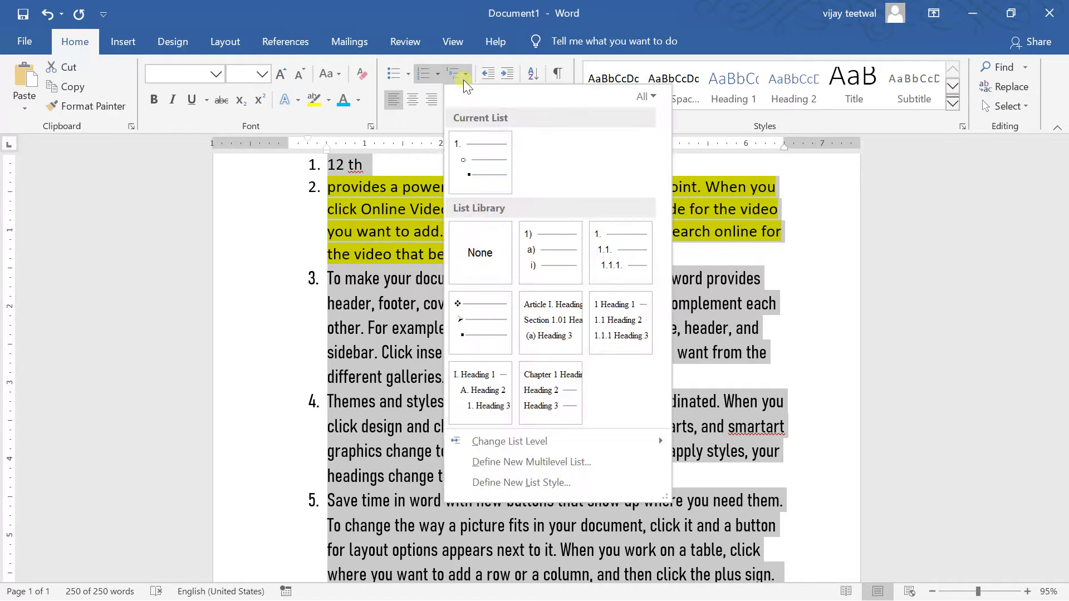
click(464, 79)
click(463, 80)
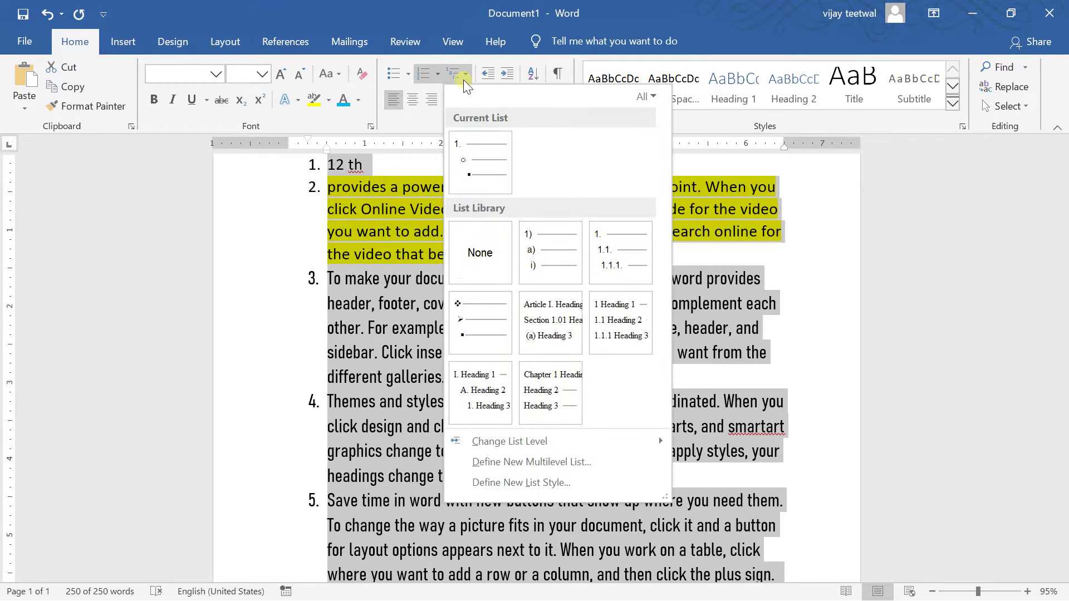
click(433, 78)
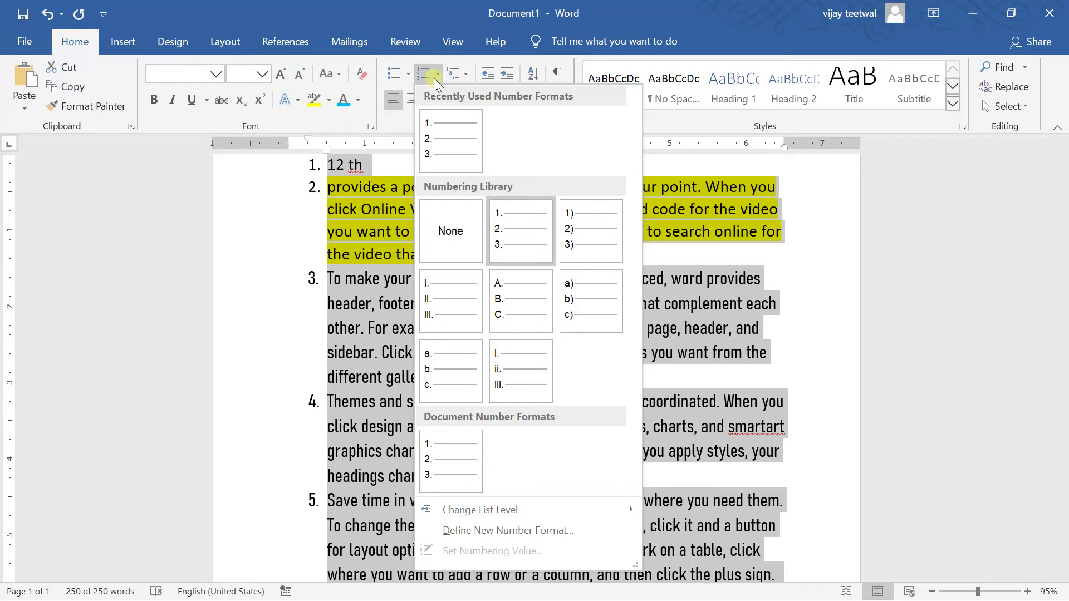
click(507, 279)
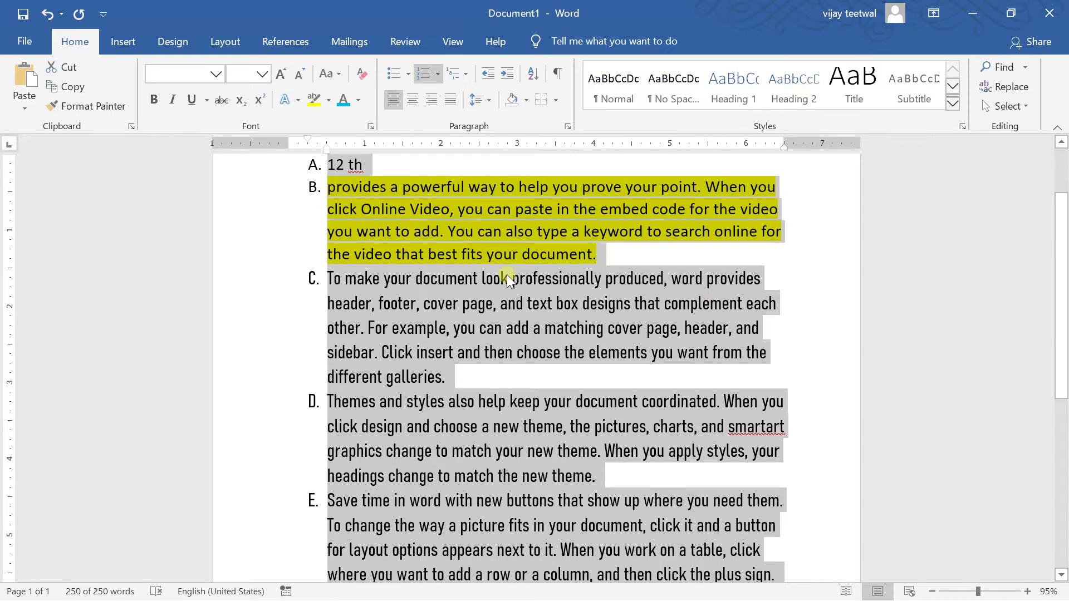
Apply the multilevel 1. / 1.1. / 1.1.1. list style and reopen that gallery
click(466, 74)
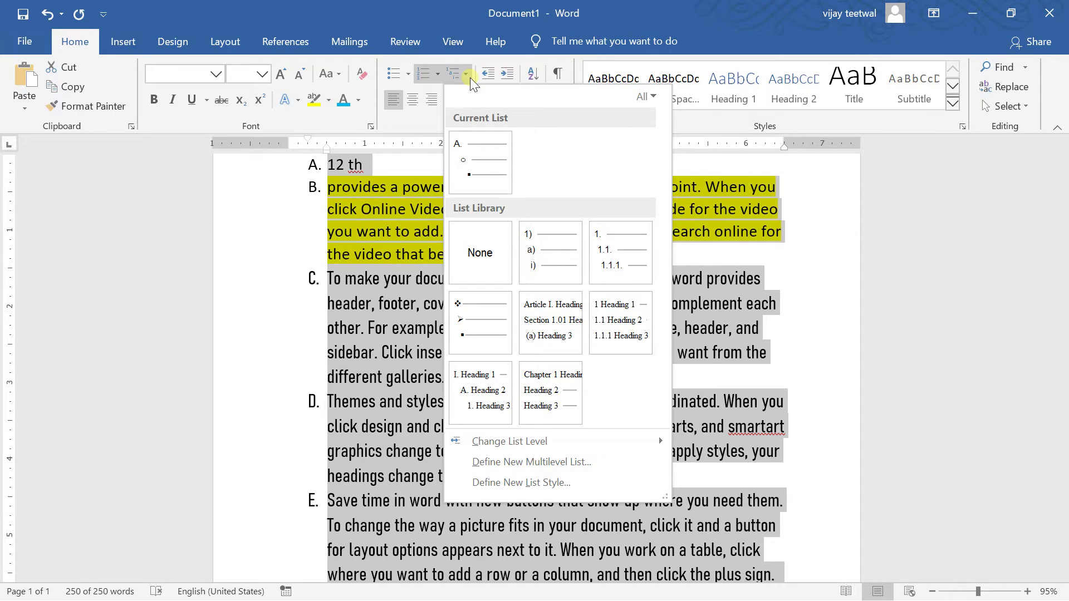
mouse_move(619, 253)
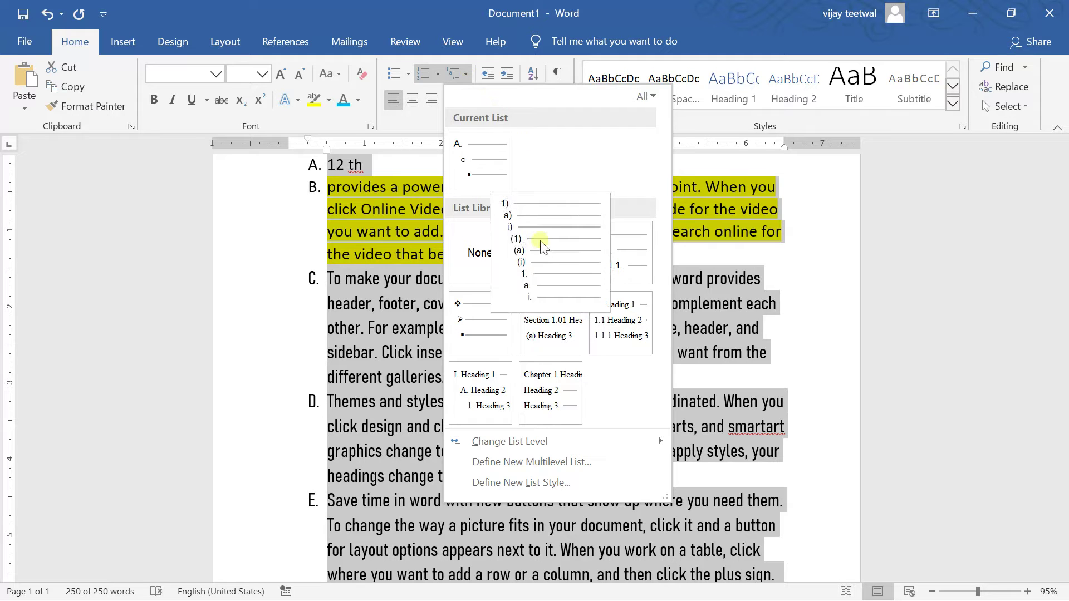
click(602, 277)
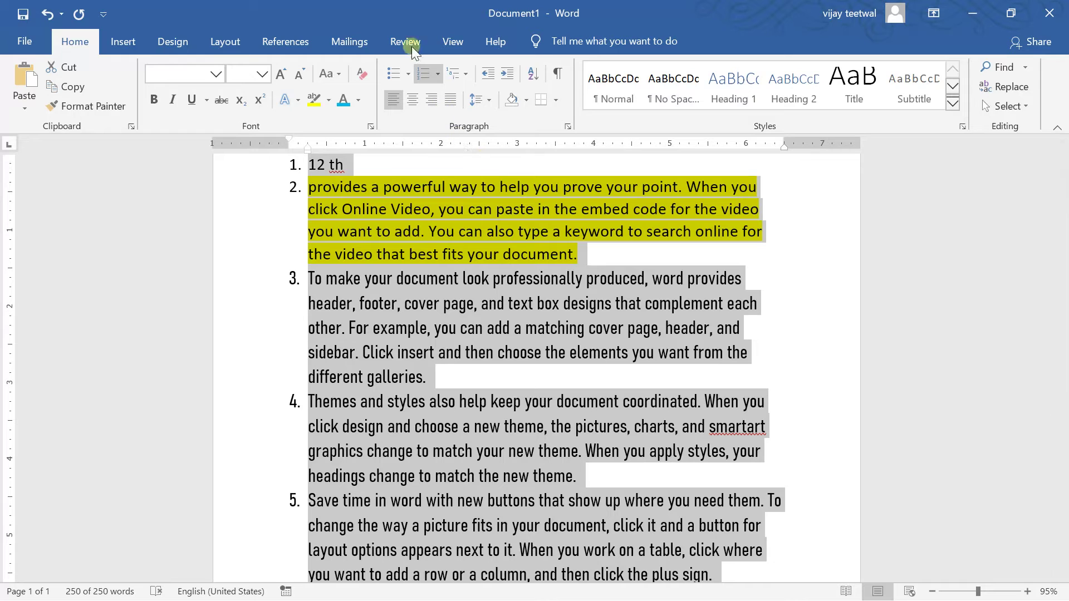
click(469, 82)
mouse_move(480, 161)
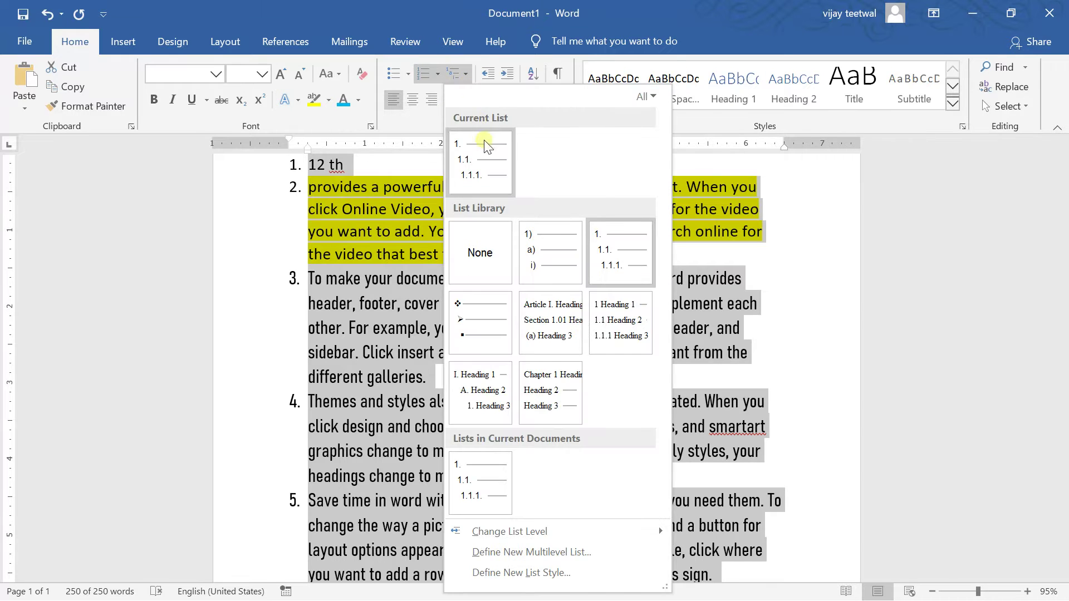
Switch the list to four-diamond (❖) bullets, then select the whole document
click(490, 341)
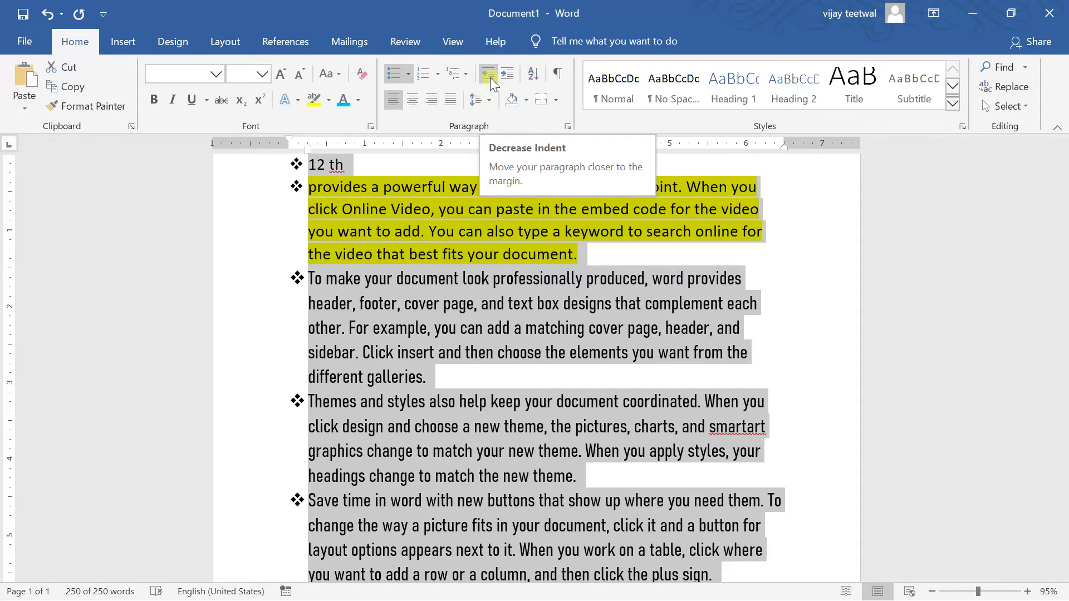
click(419, 165)
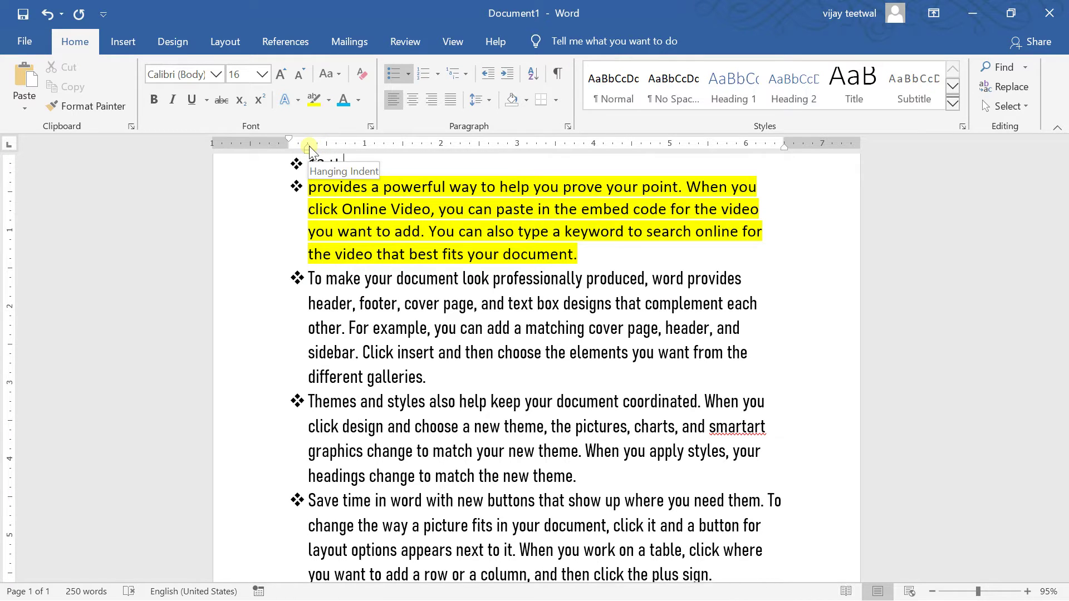
click(518, 231)
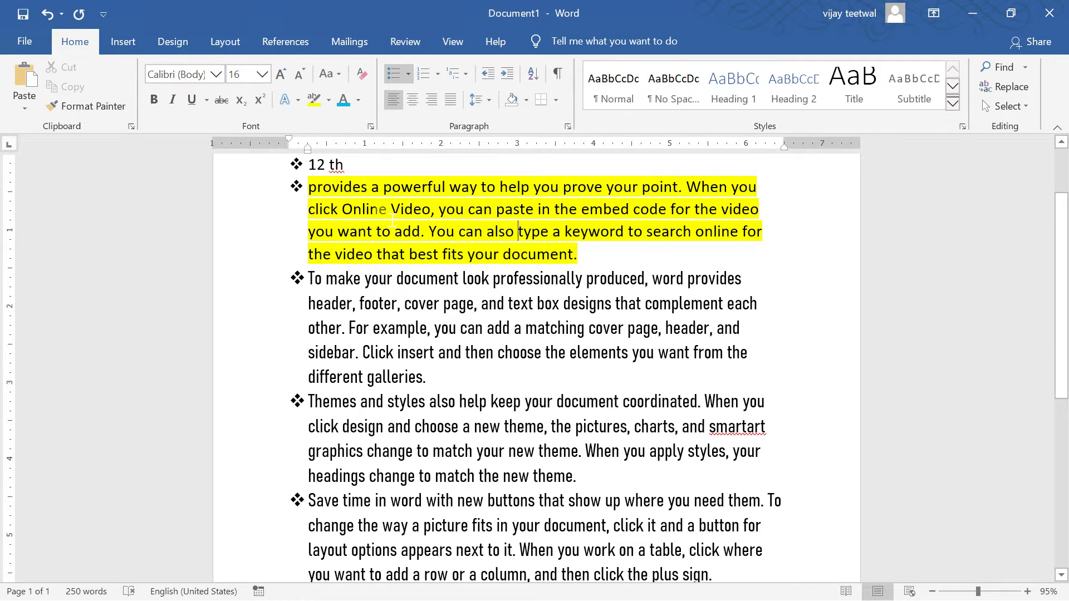
key(ctrl+a)
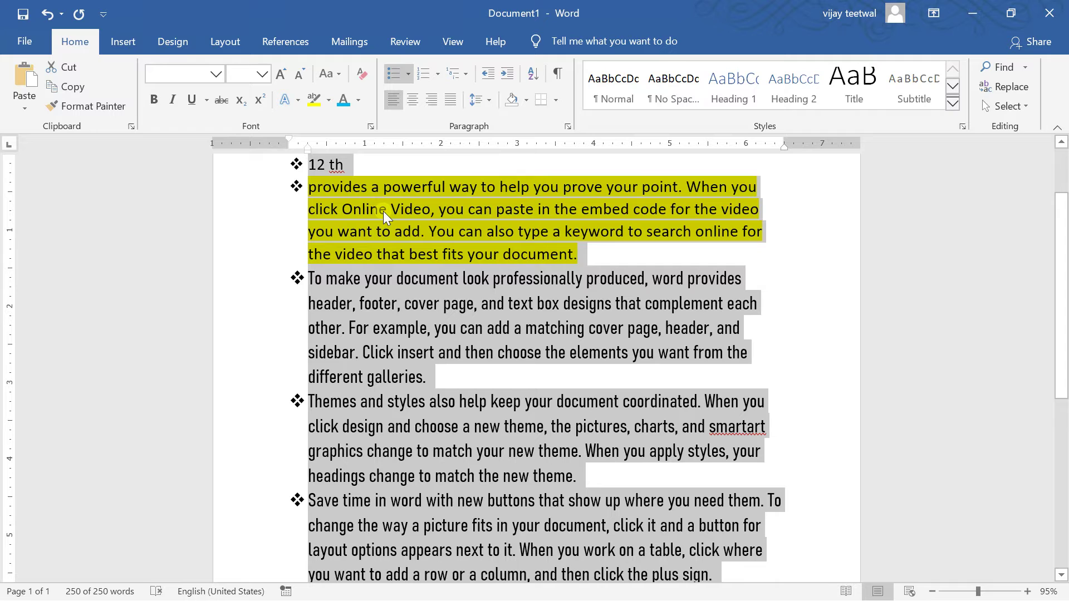
click(509, 75)
click(510, 75)
click(509, 74)
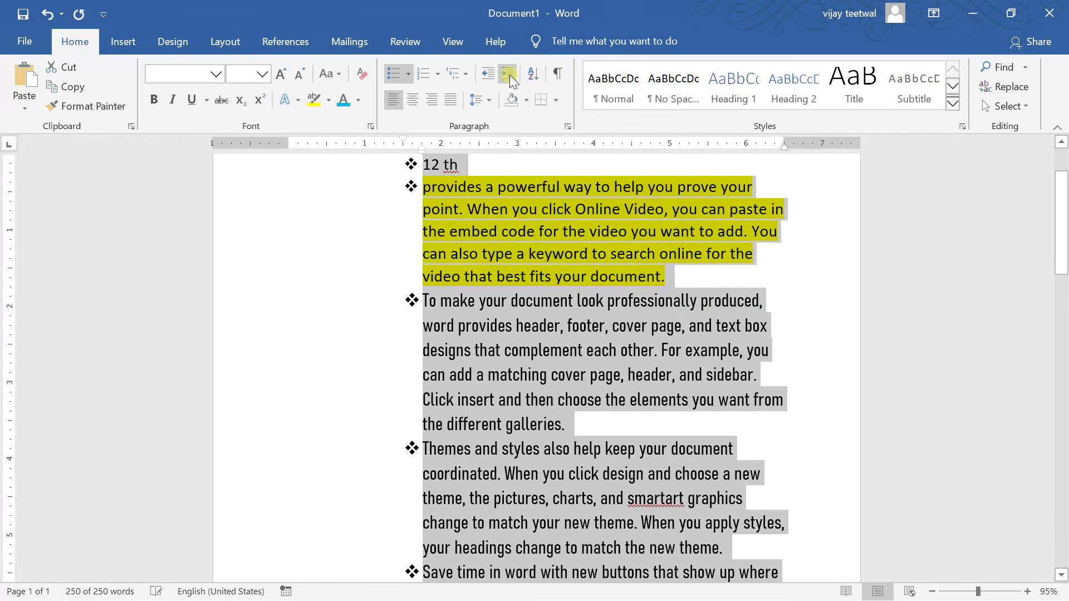
click(509, 74)
click(510, 74)
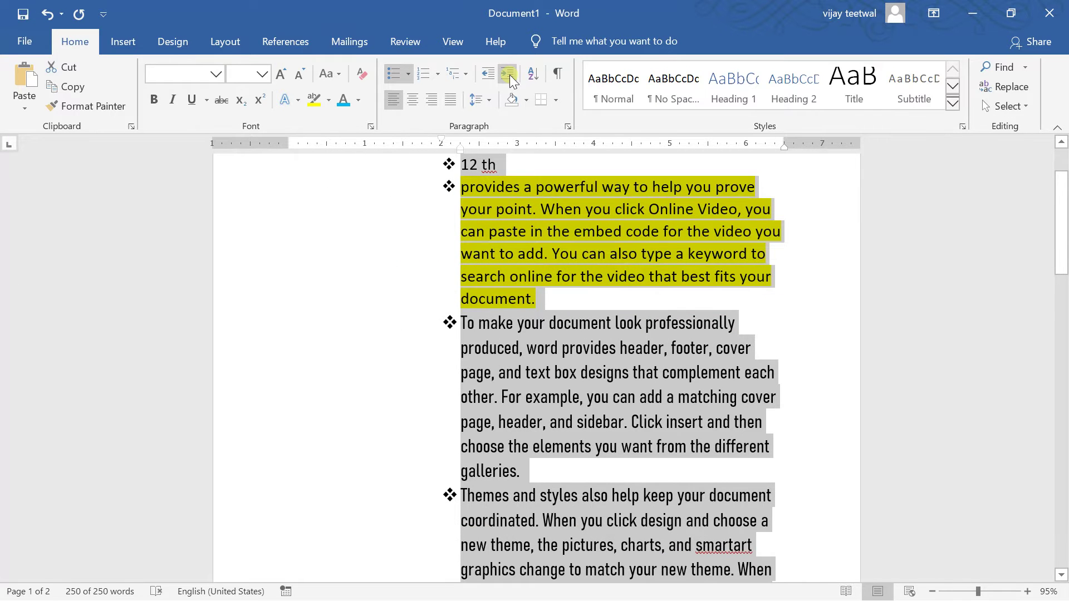
click(509, 75)
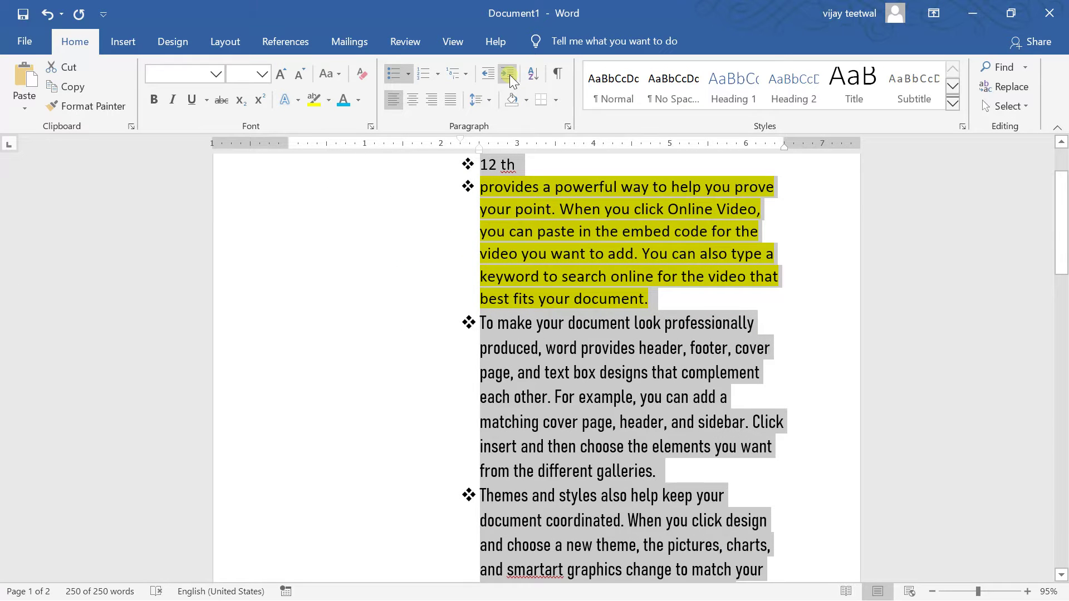
click(490, 74)
click(490, 74)
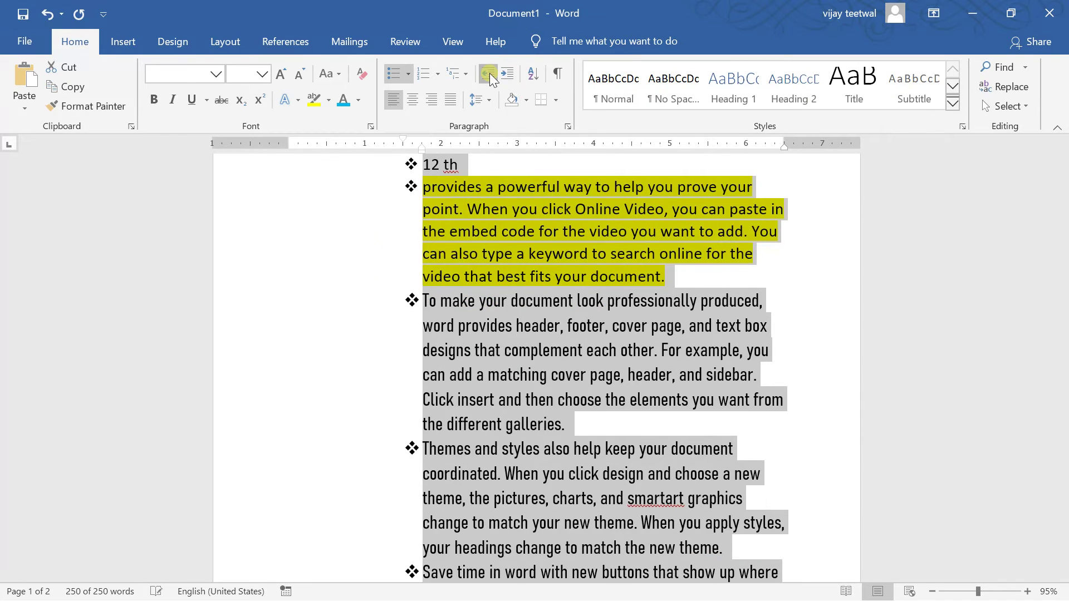
click(490, 74)
click(490, 75)
click(490, 74)
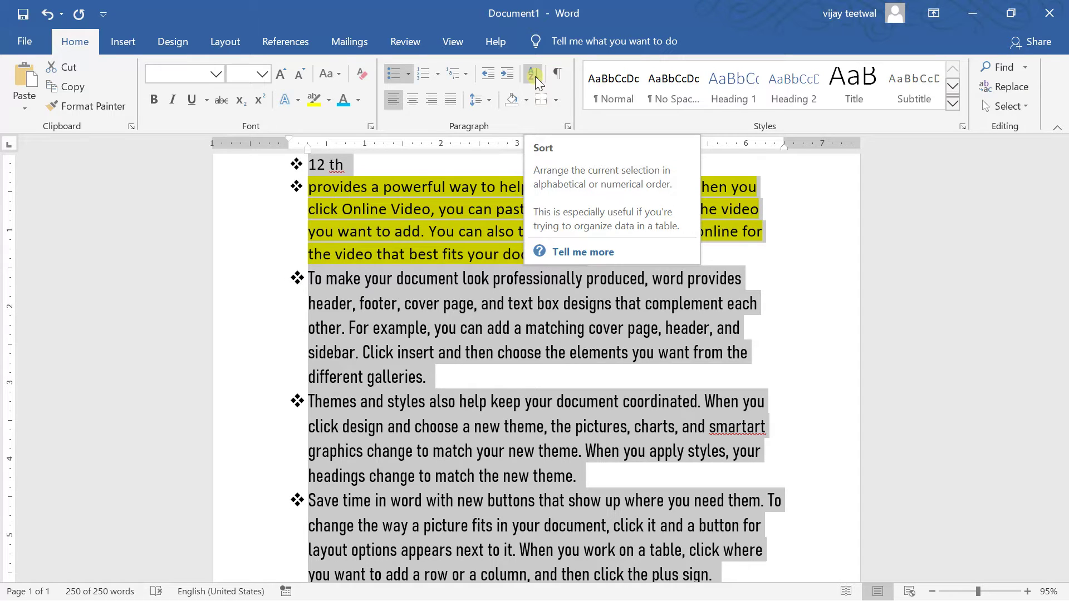
mouse_move(1064, 375)
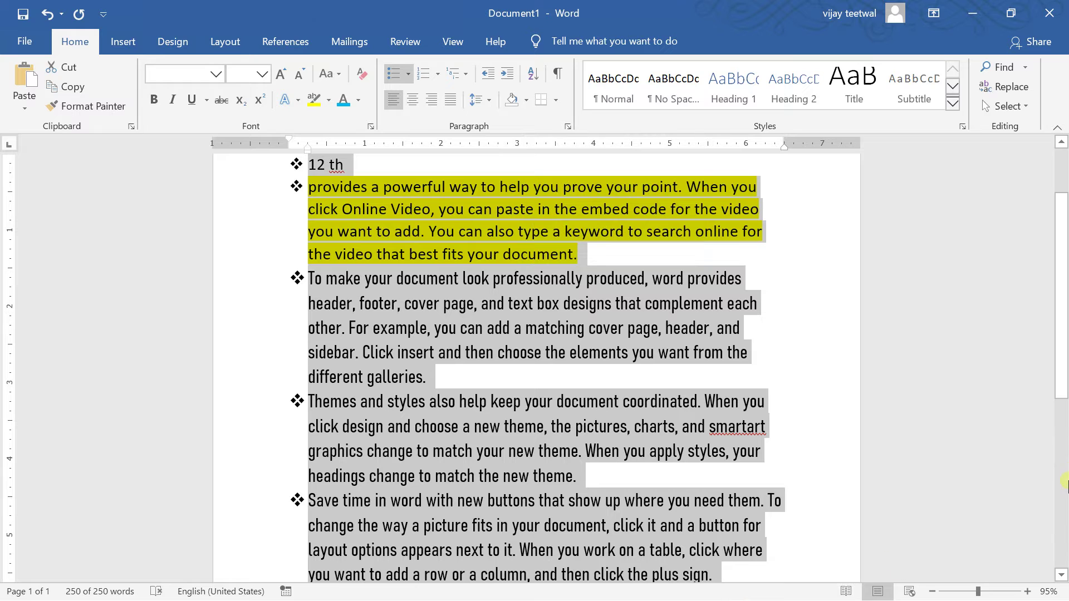
click(1062, 457)
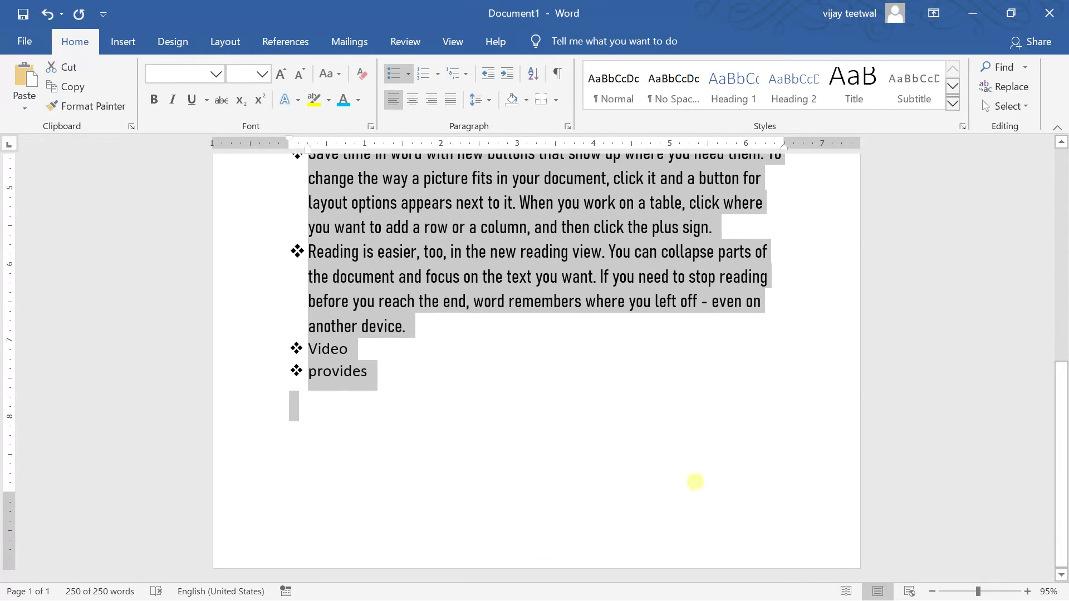
click(339, 466)
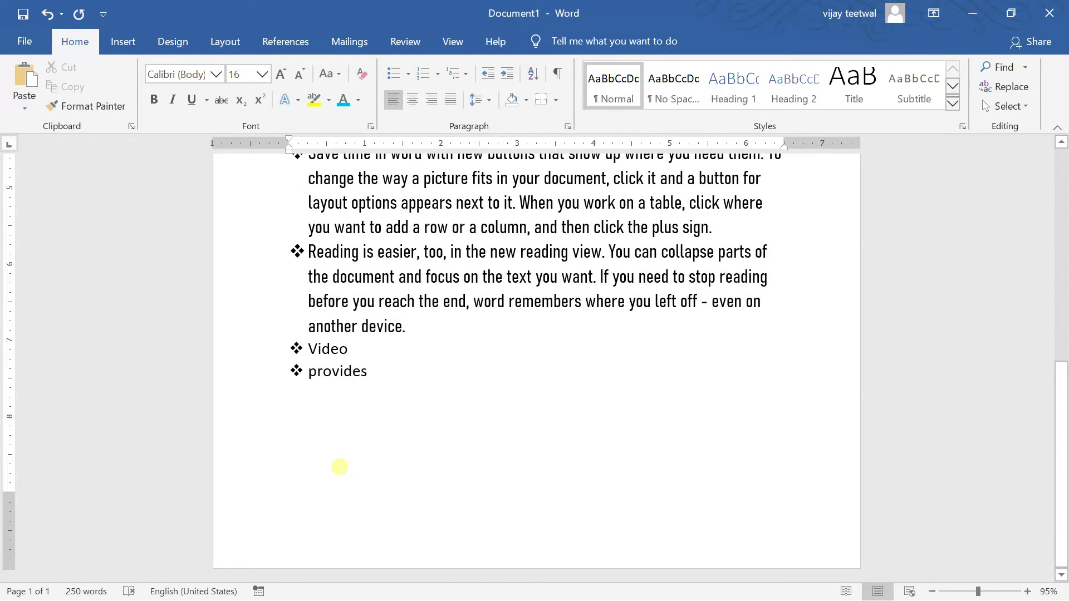
Enter 12, 88, 74, 3, 85 and 09 one per line, ending on a new empty line
text(12)
key(Return)
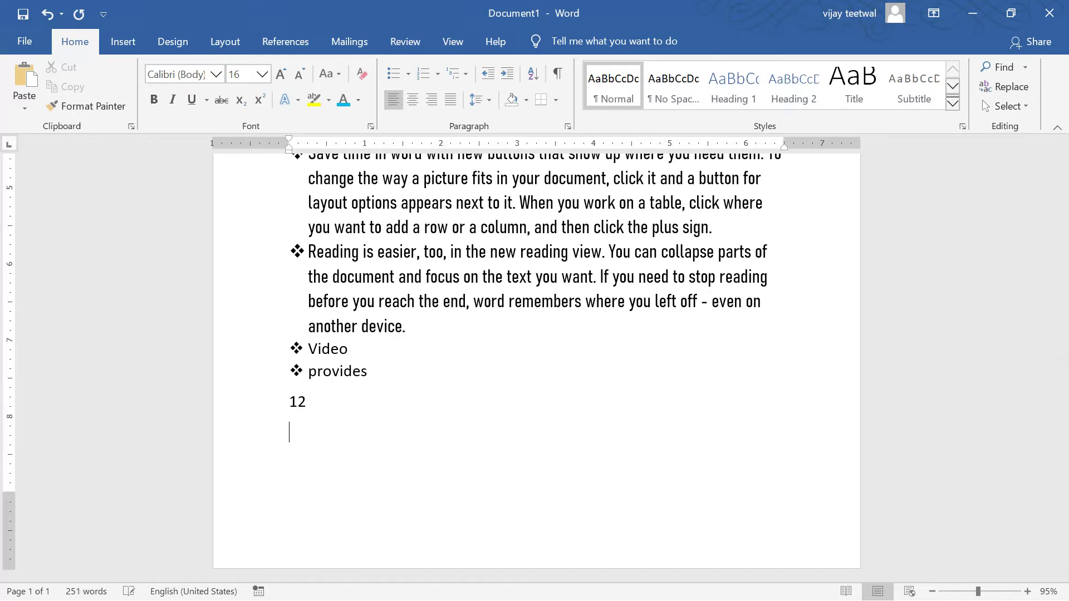
text(88)
key(Return)
text(74)
key(Return)
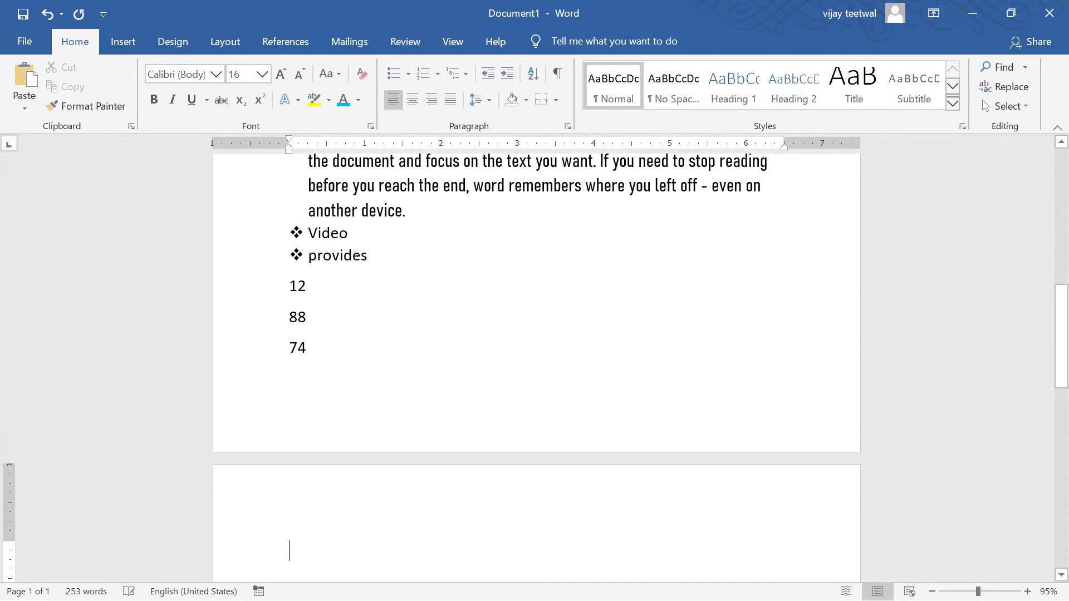
text(3)
key(Return)
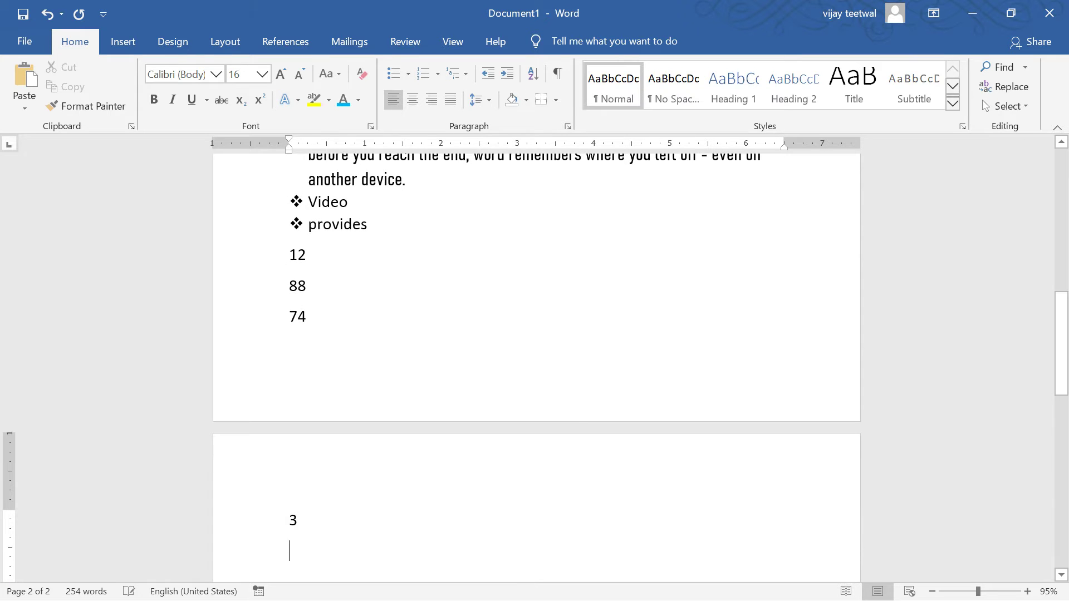
text(85)
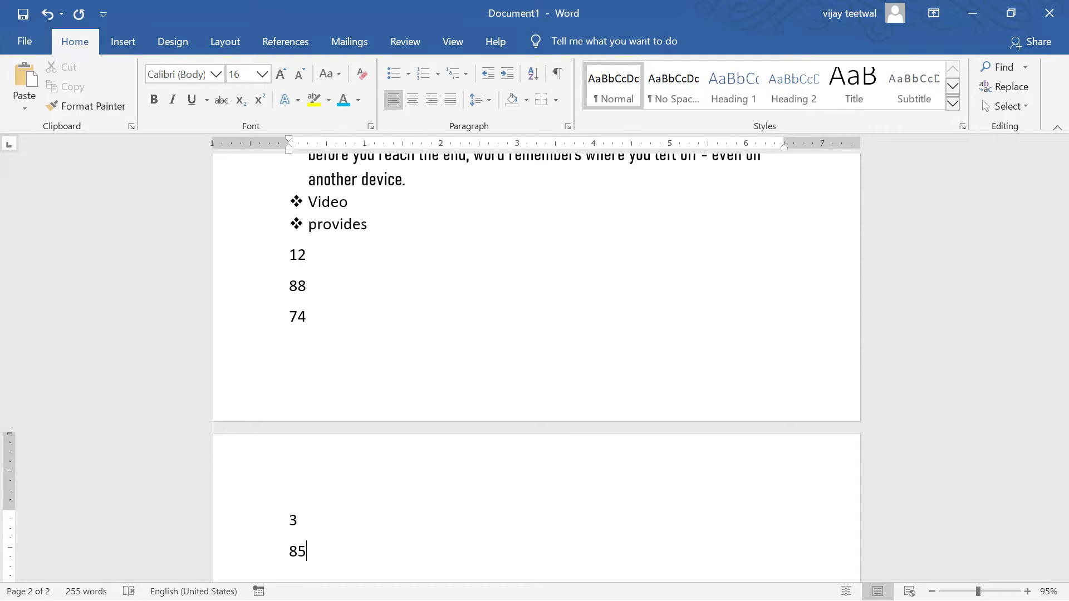
key(Return)
text(09)
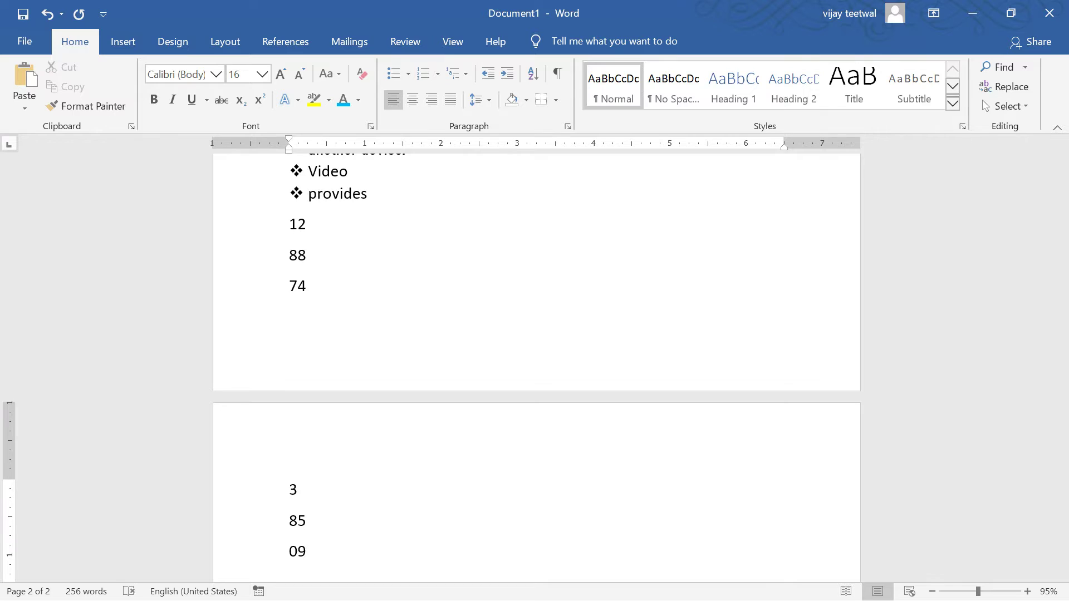
key(Return)
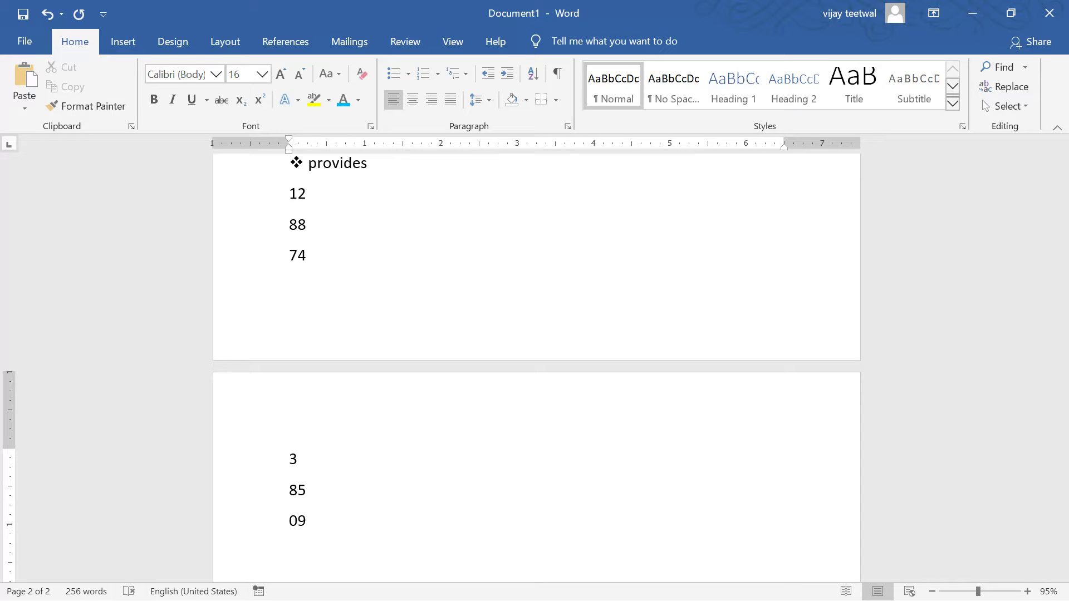
Select the six number lines and sort them ascending to 3, 09, 12, 74, 85, 88
click(276, 193)
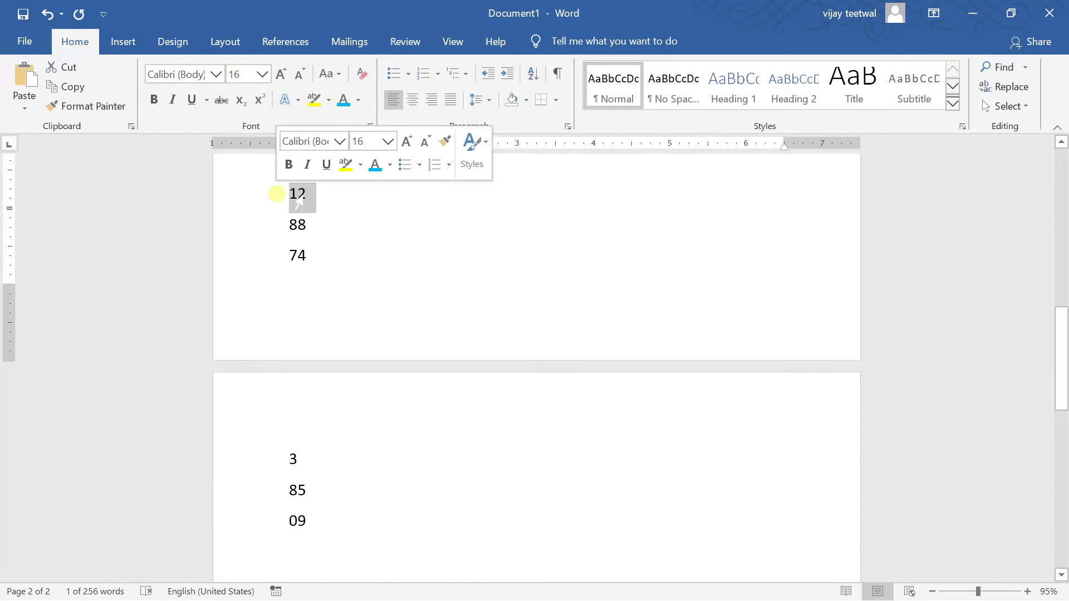
key(shift+Up)
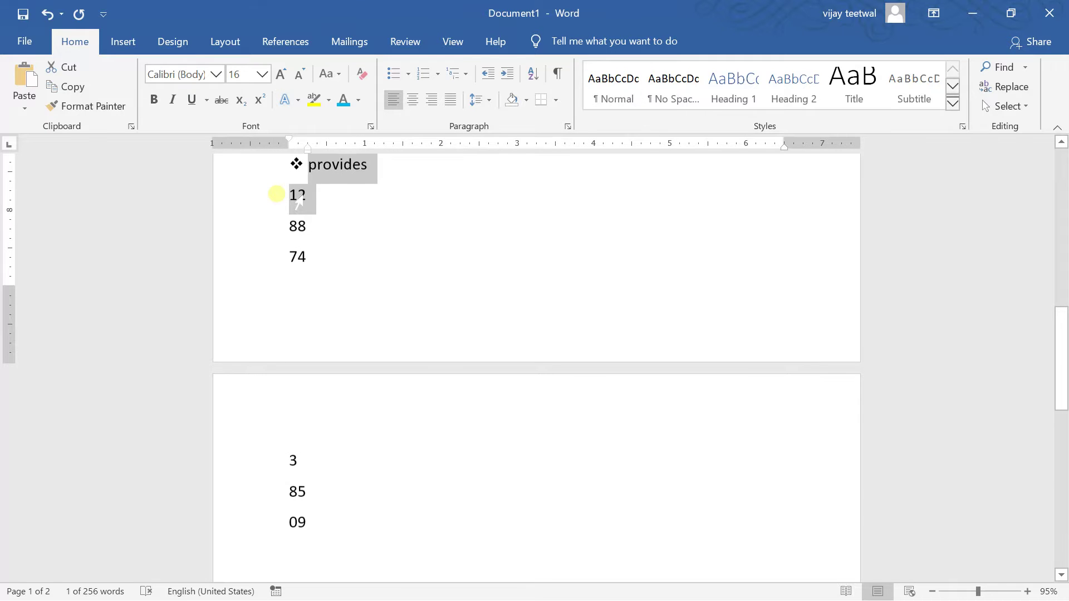
key(shift+Up)
key(shift+Up)
key(Left)
key(Down)
key(Down)
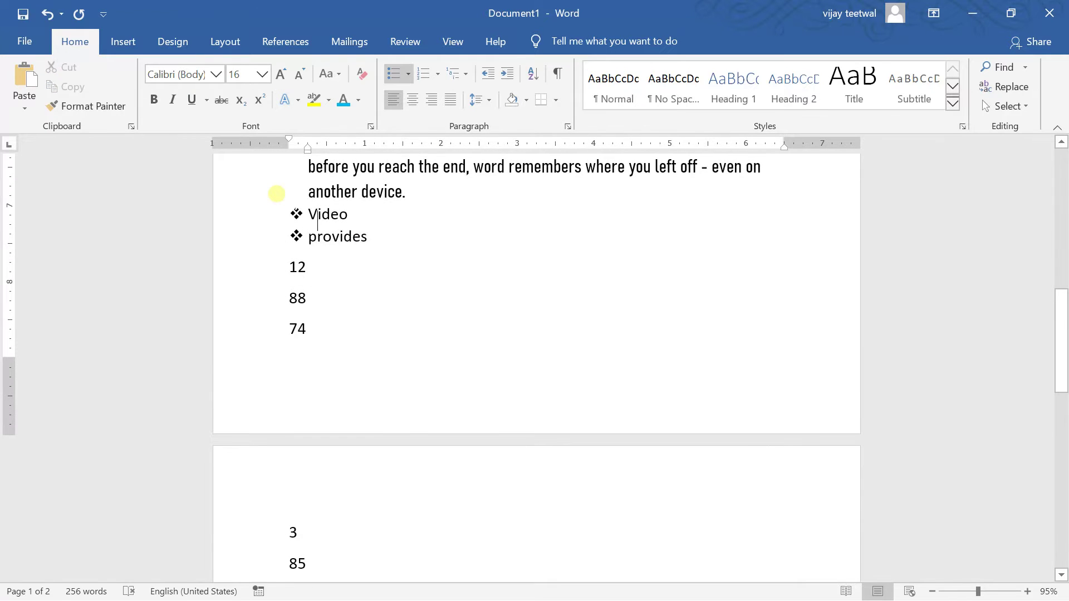
key(Down)
key(Down)
key(shift+Down)
key(shift+Down)
key(shift+Down)
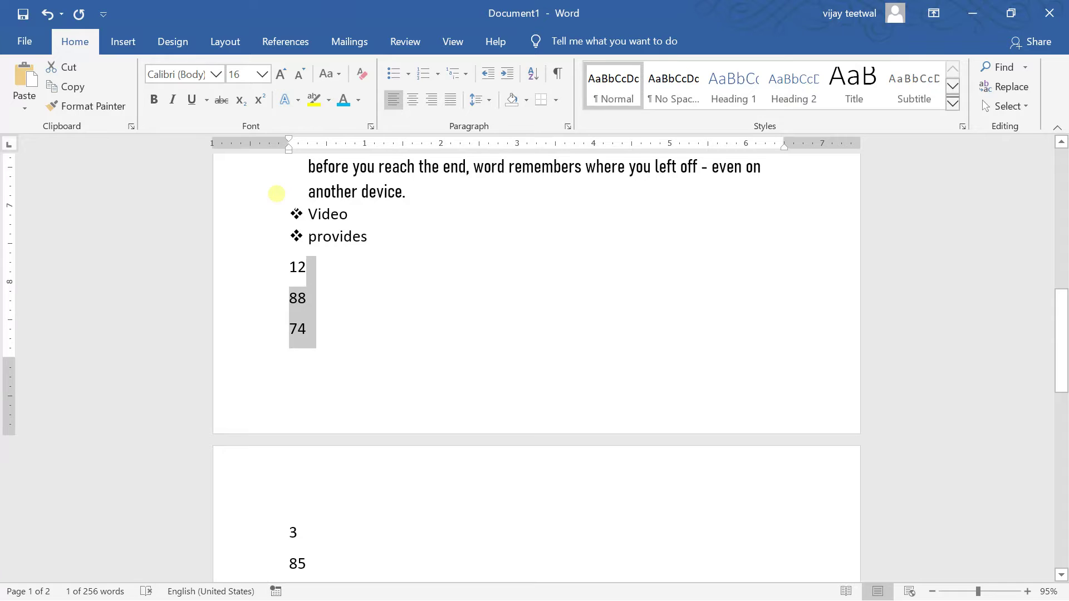
key(shift+Down)
key(shift+Down)
key(shift+Down)
key(shift+Down)
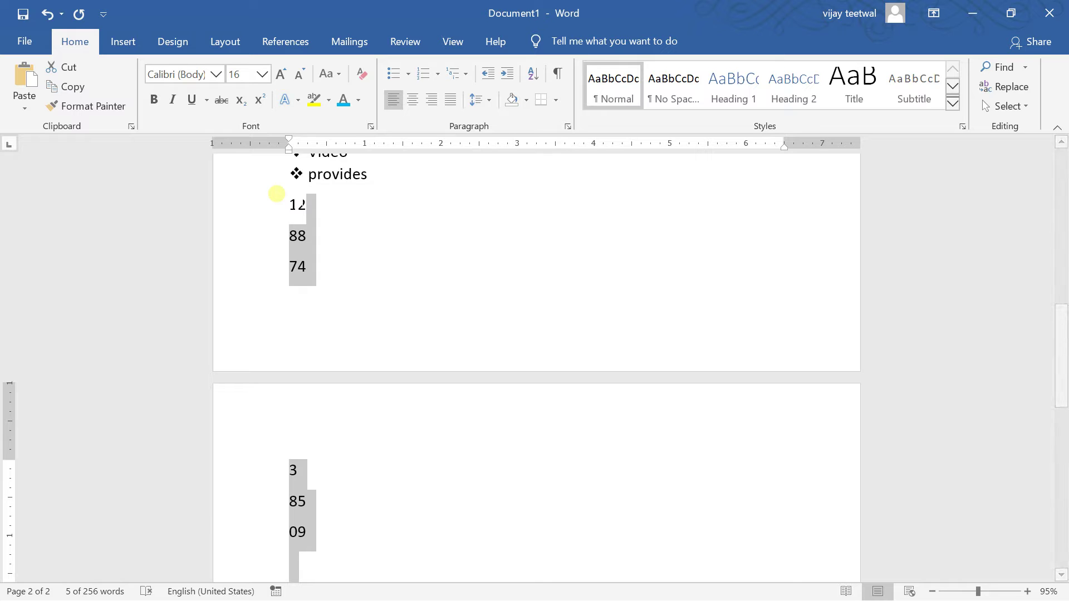
click(536, 81)
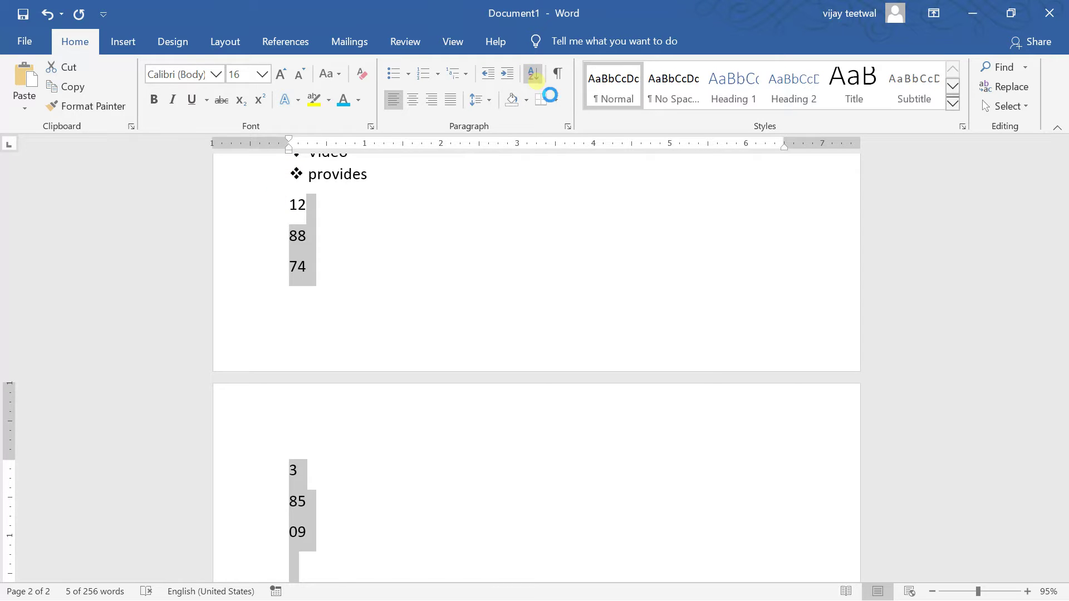
click(659, 208)
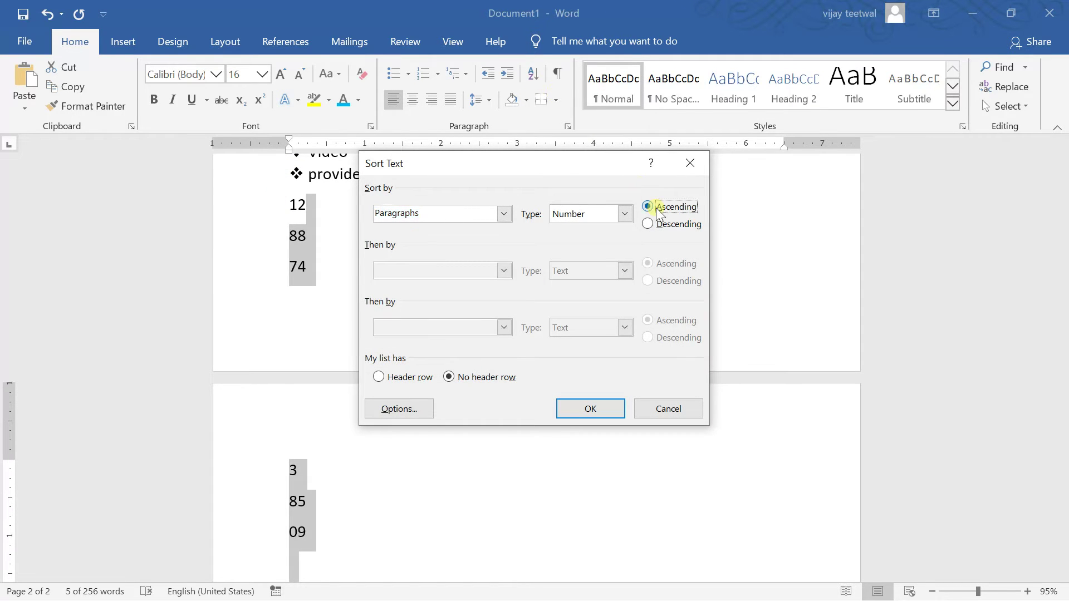
click(574, 399)
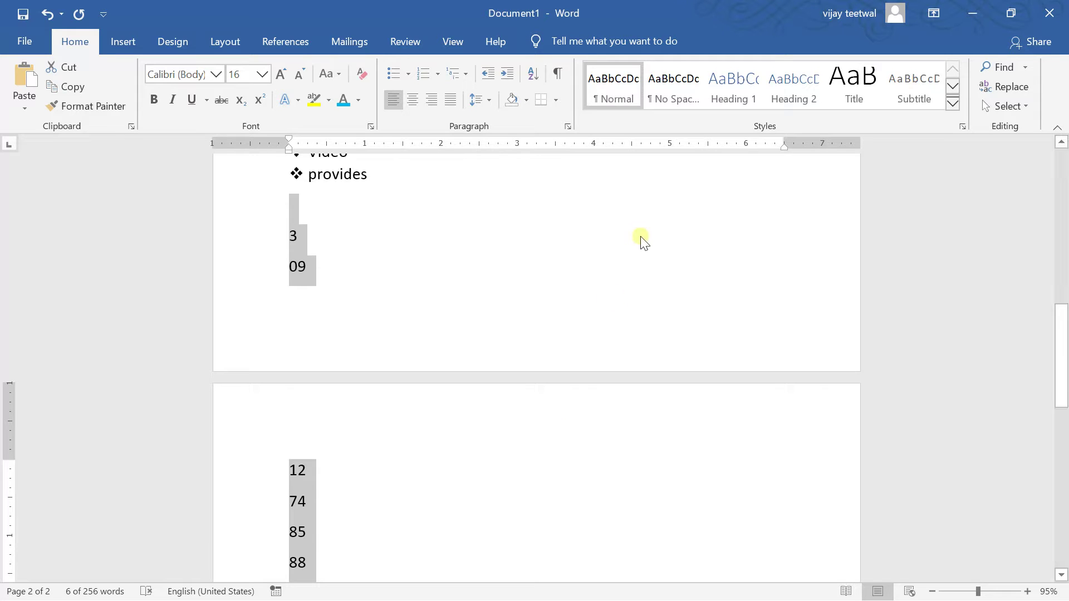
Re-sort the selected numbers descending to 88, 85, 74, 12, 09, 3
click(530, 74)
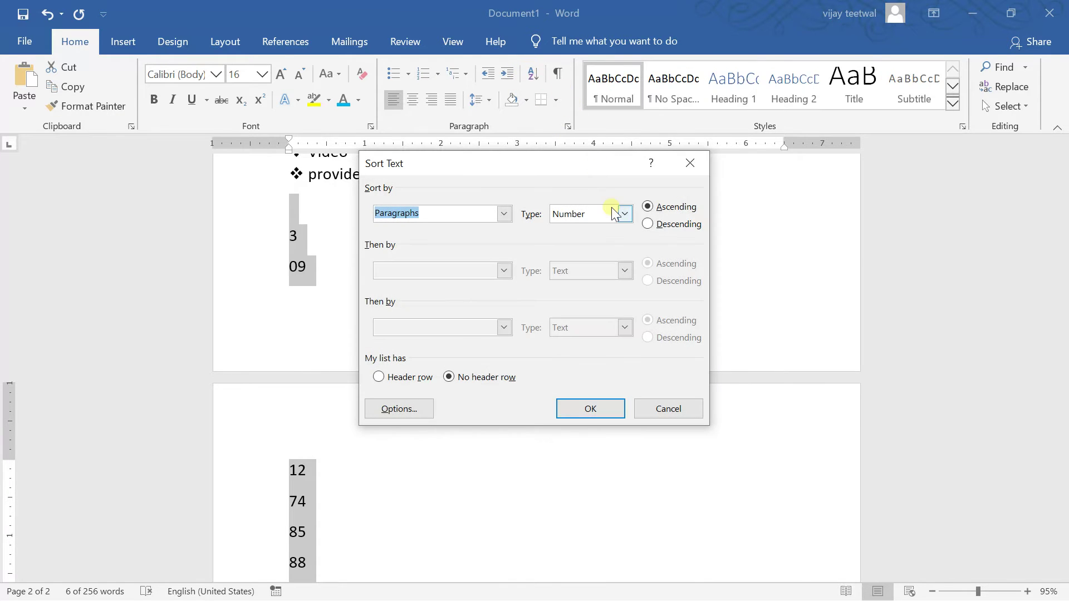
click(659, 225)
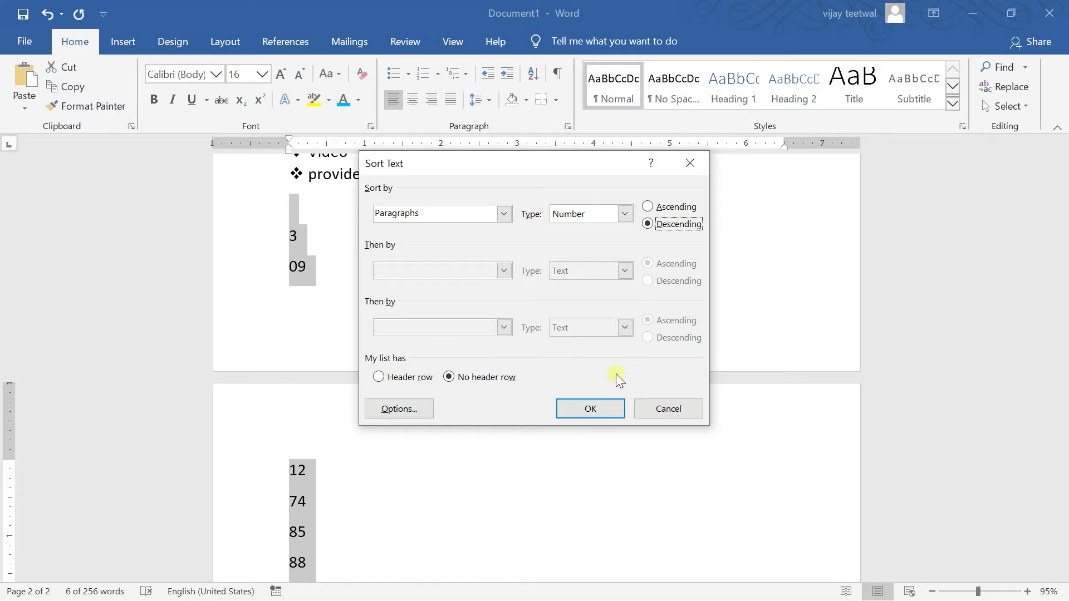
click(599, 410)
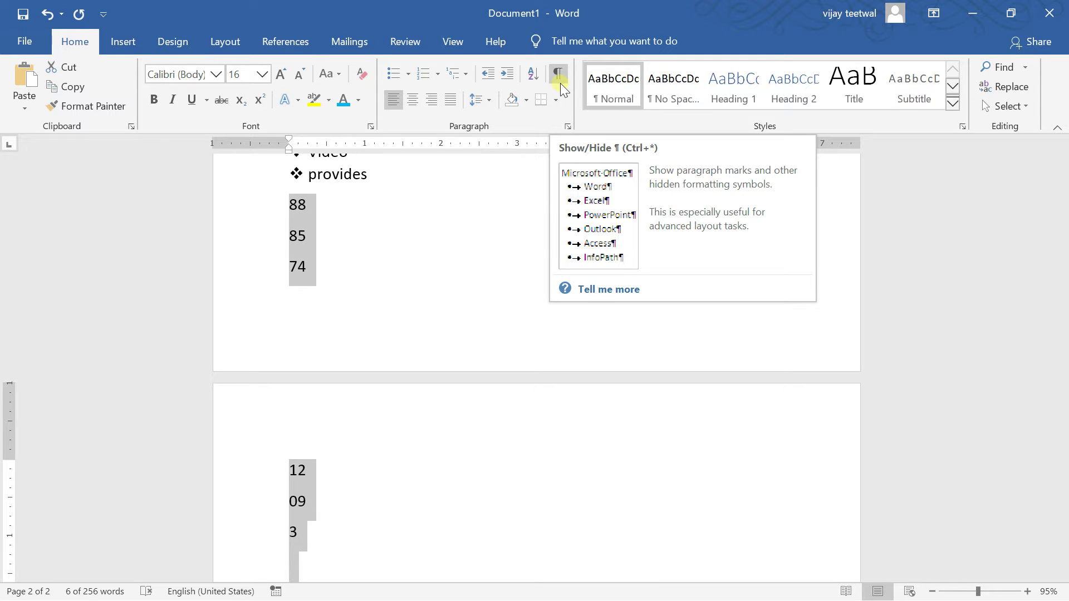
Add four blank lines below the last number in the list
key(Right)
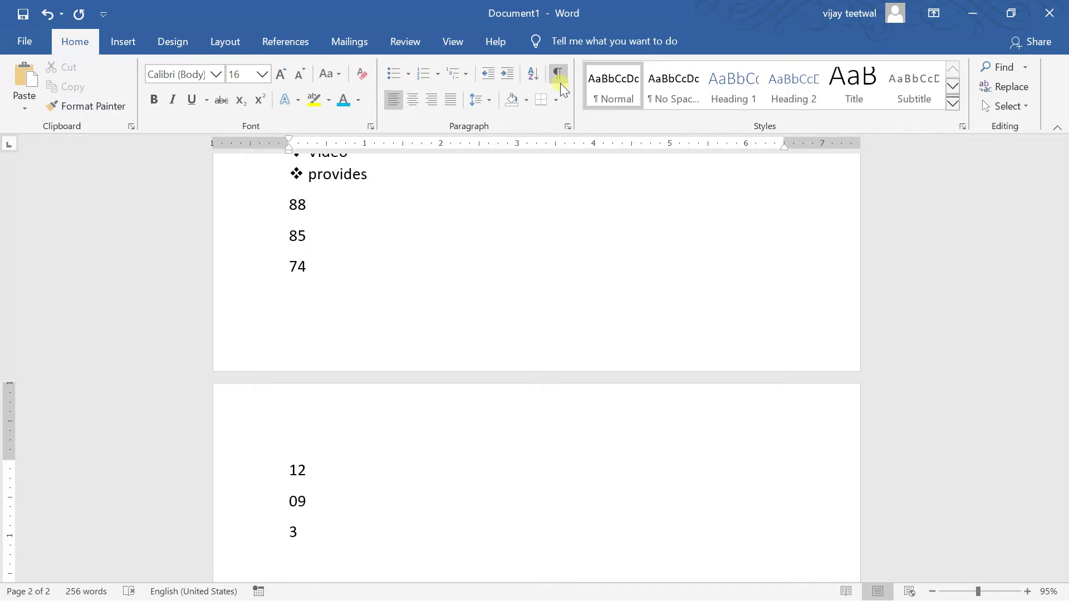
key(Return)
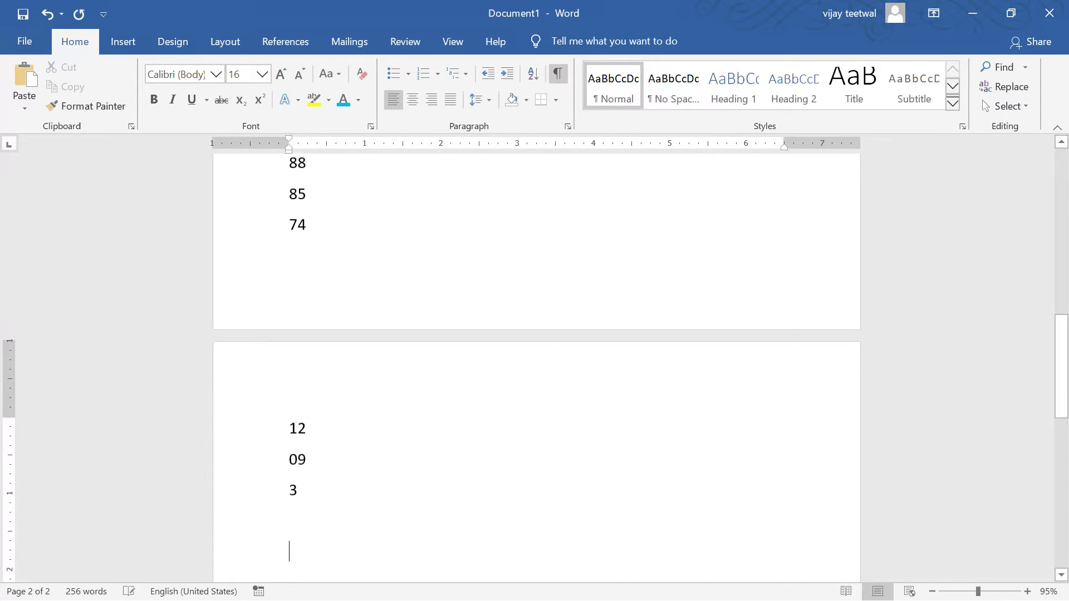
key(Return)
key(Return)
key(Return)
key(Return)
key(Return)
key(Return)
key(Return)
key(Return)
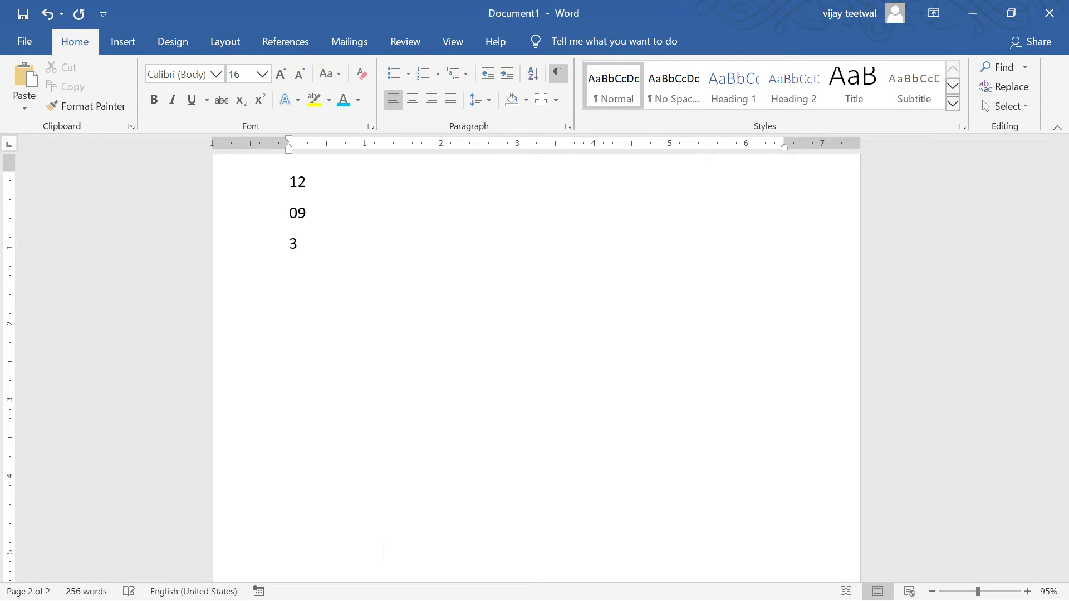
key(Return)
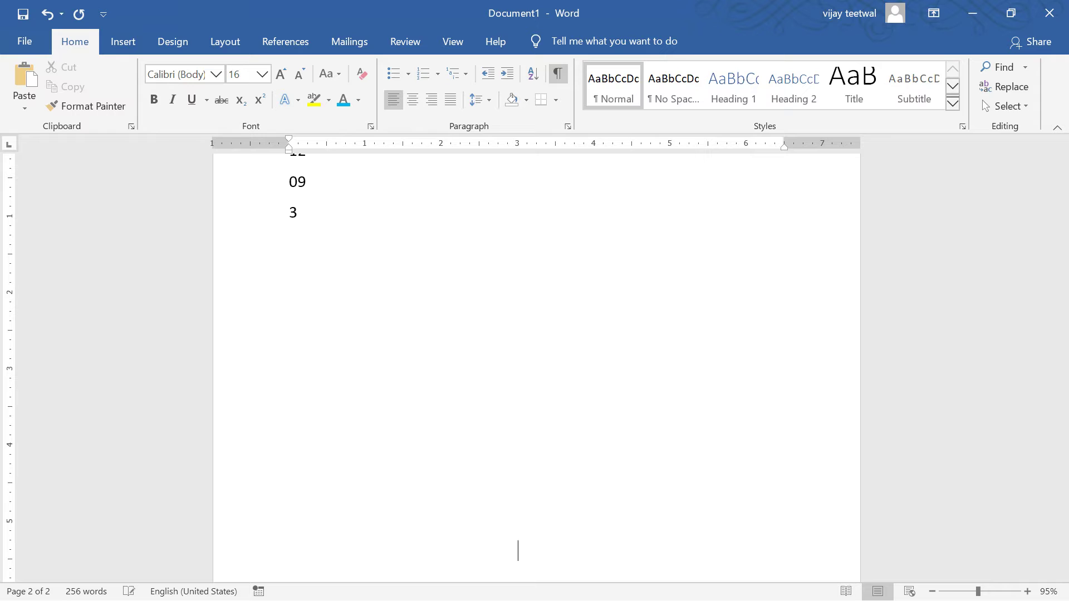
key(Return)
key(Return)
key(Return)
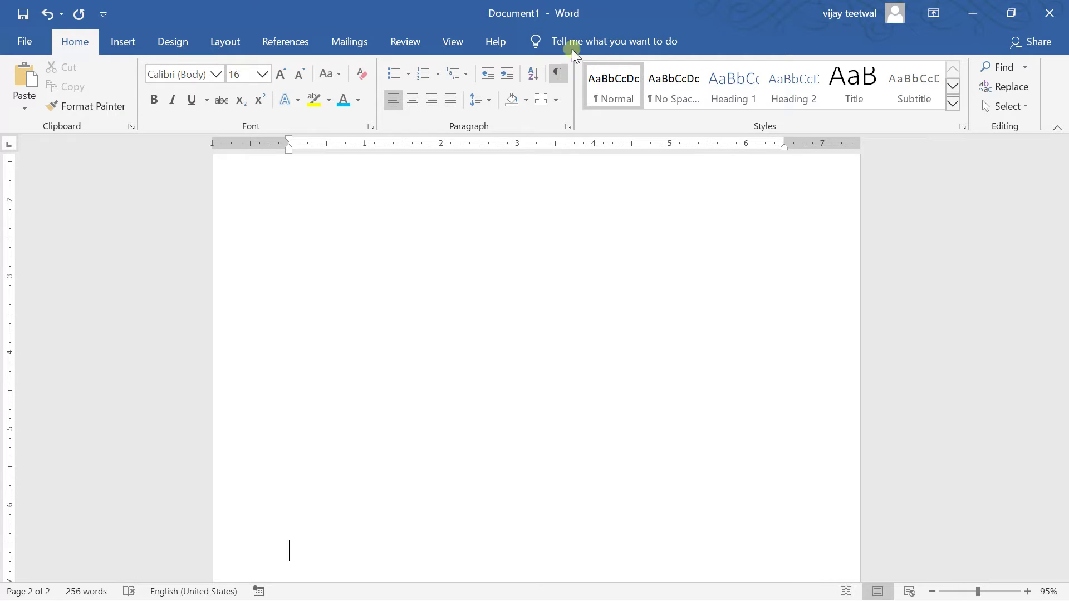
click(553, 80)
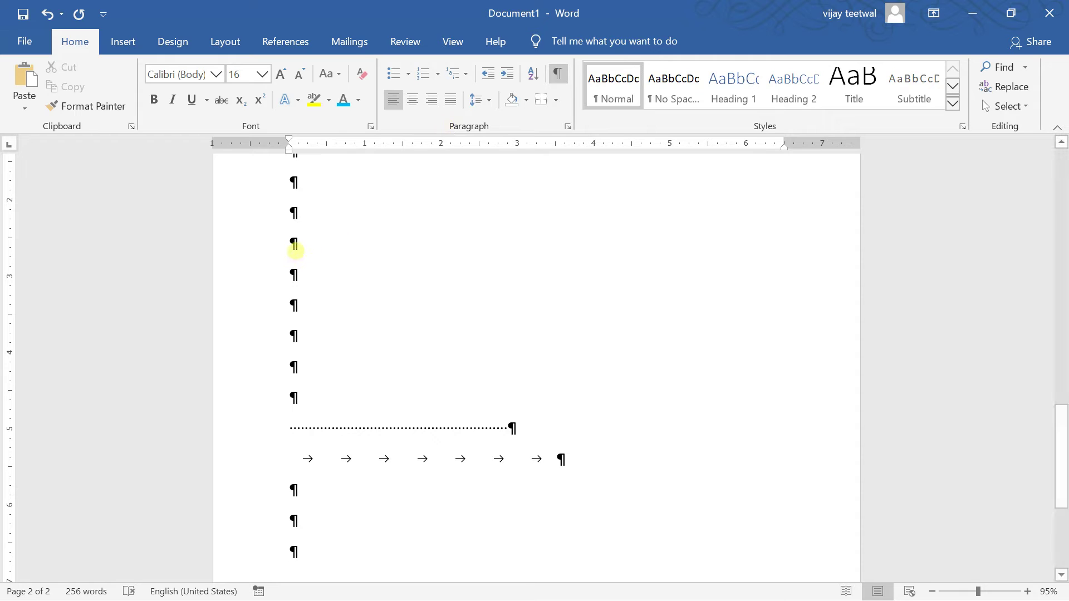
click(295, 251)
click(335, 422)
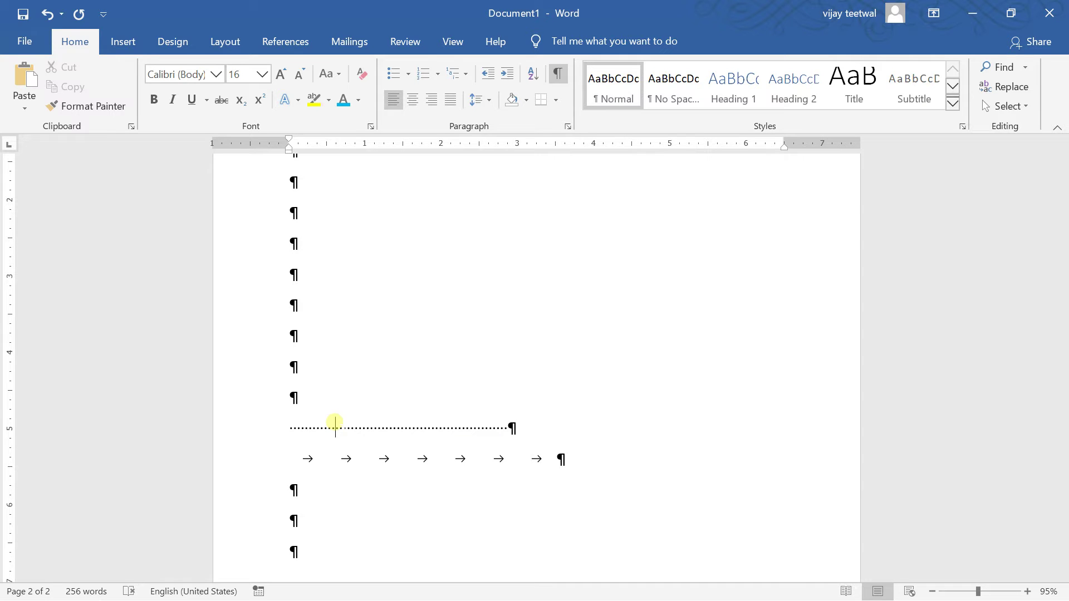
click(556, 79)
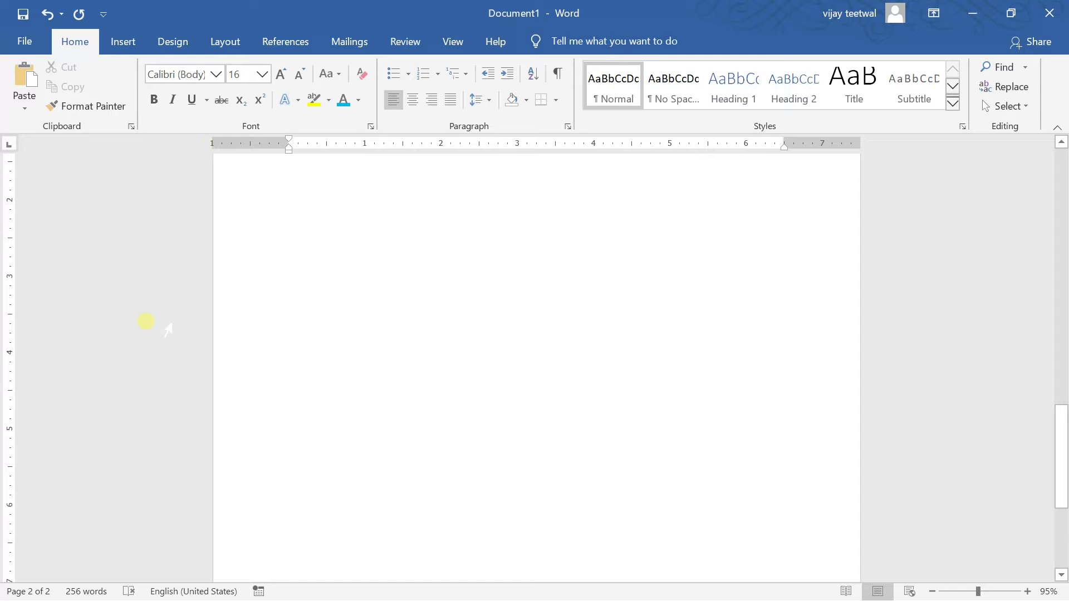
key(Up)
scroll(167, 329, up, 5)
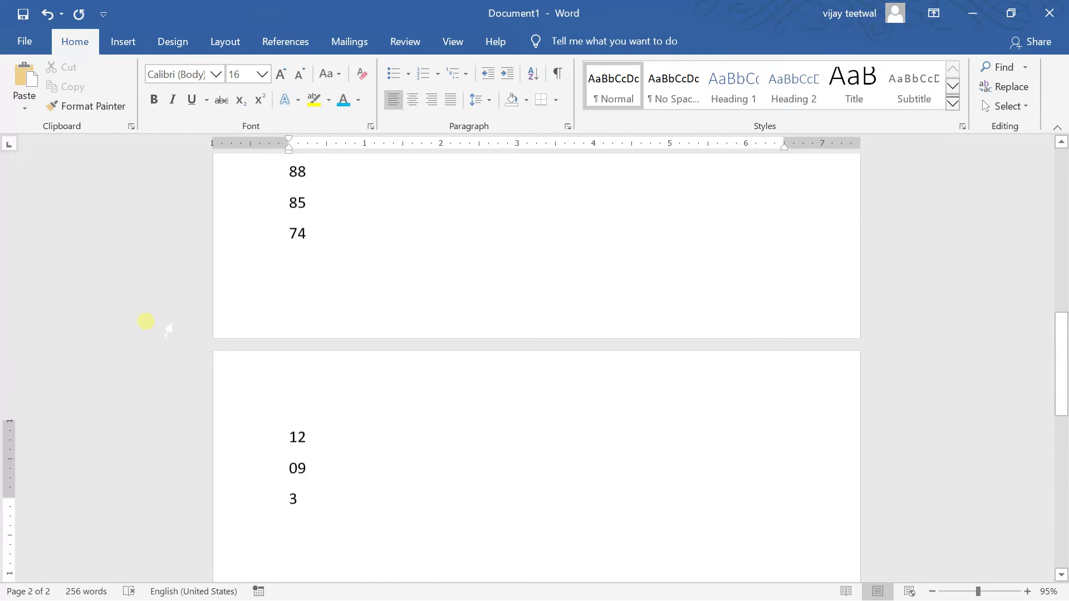
key(Up)
key(Up)
key(Up)
key(Up)
key(Up)
key(Up)
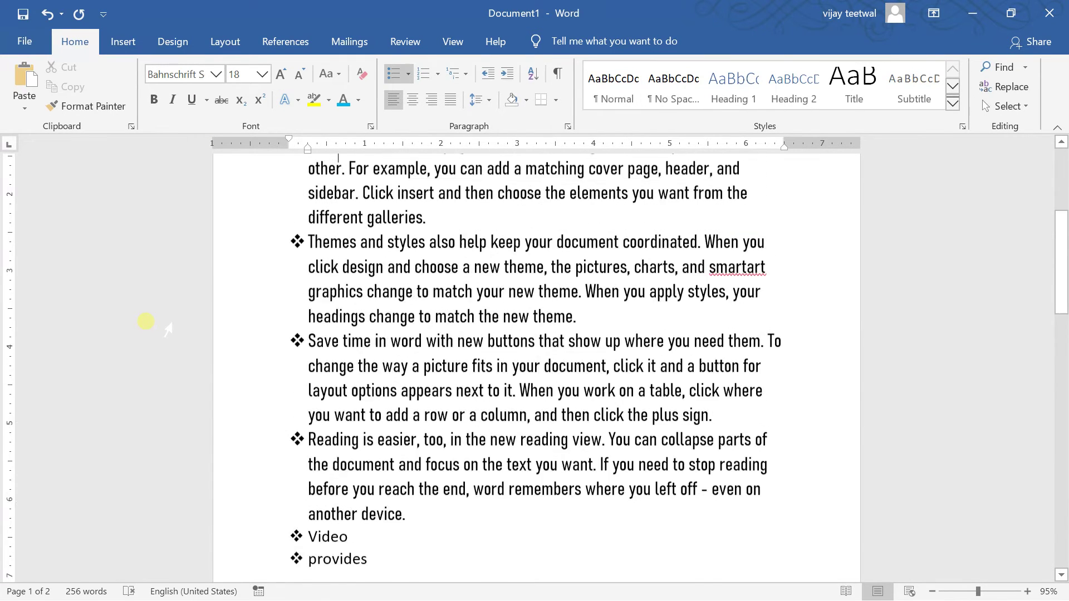
key(Up)
key(Up)
key(Up)
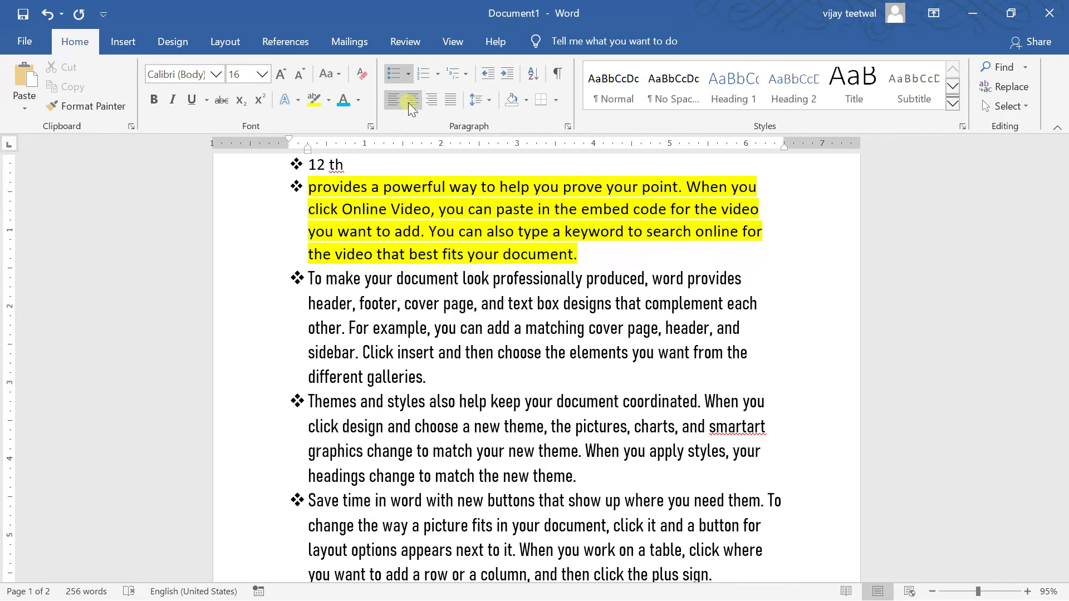
key(ctrl+a)
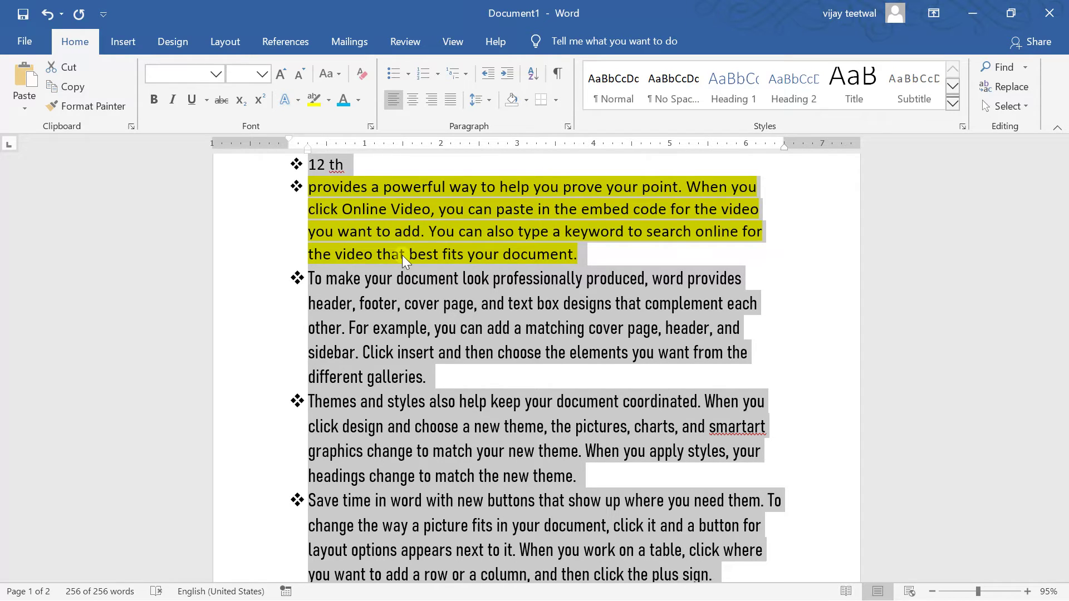
click(413, 100)
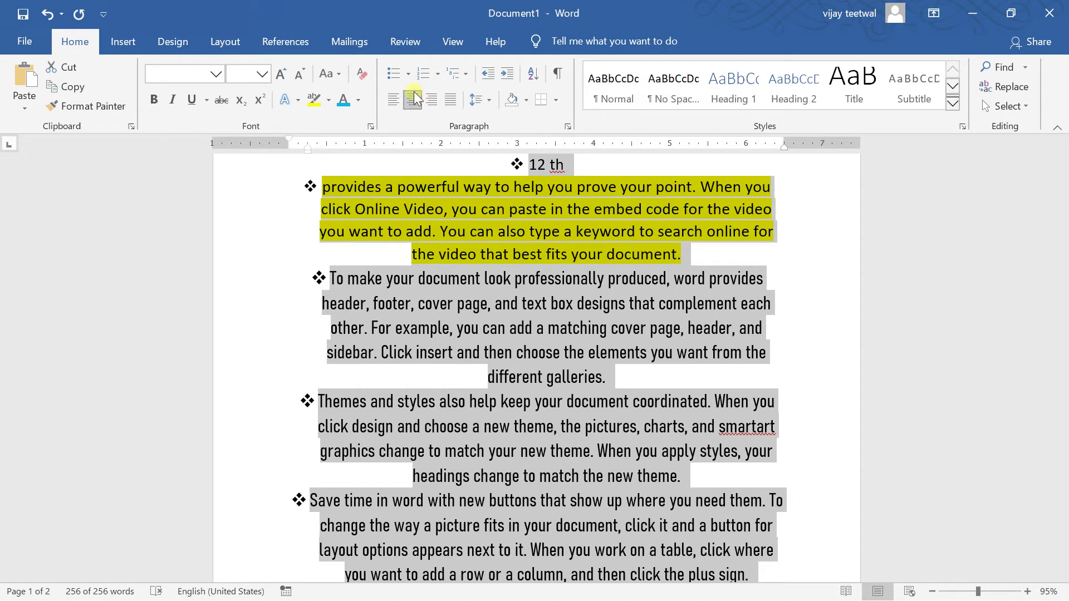
click(396, 97)
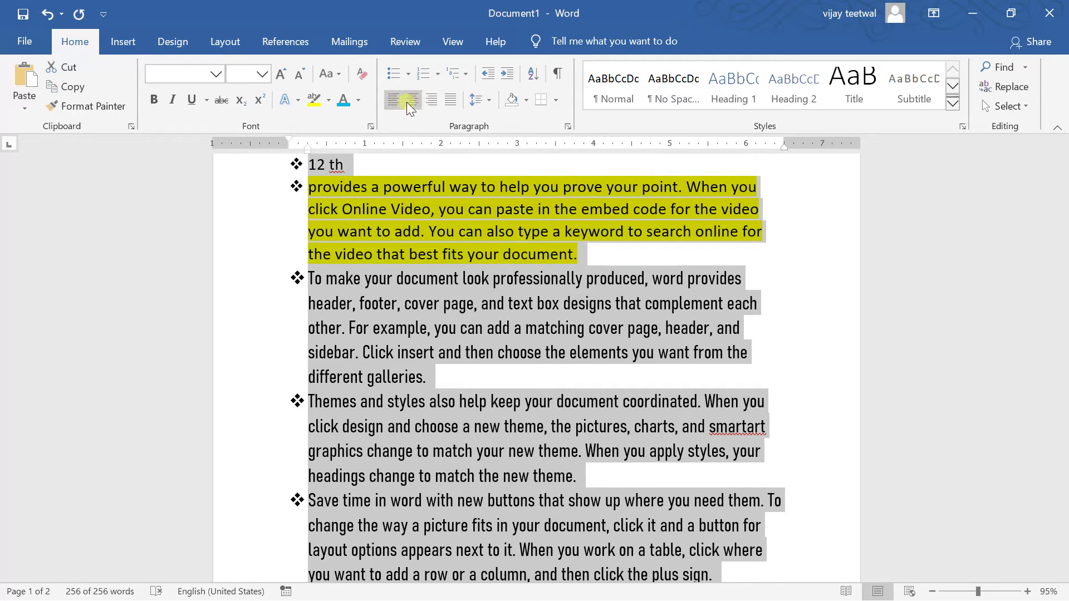
click(430, 100)
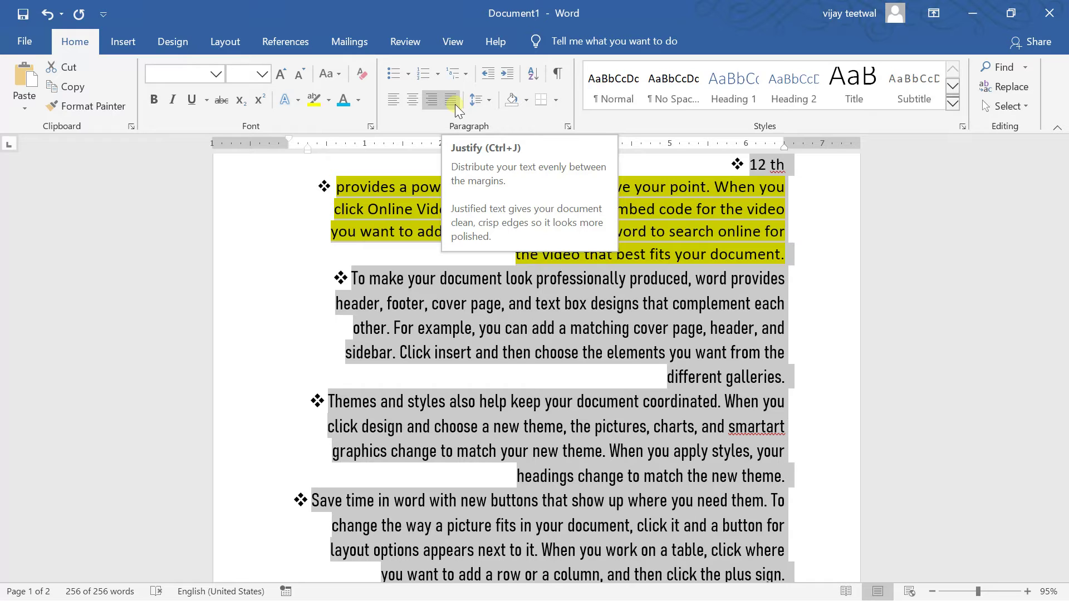
click(394, 100)
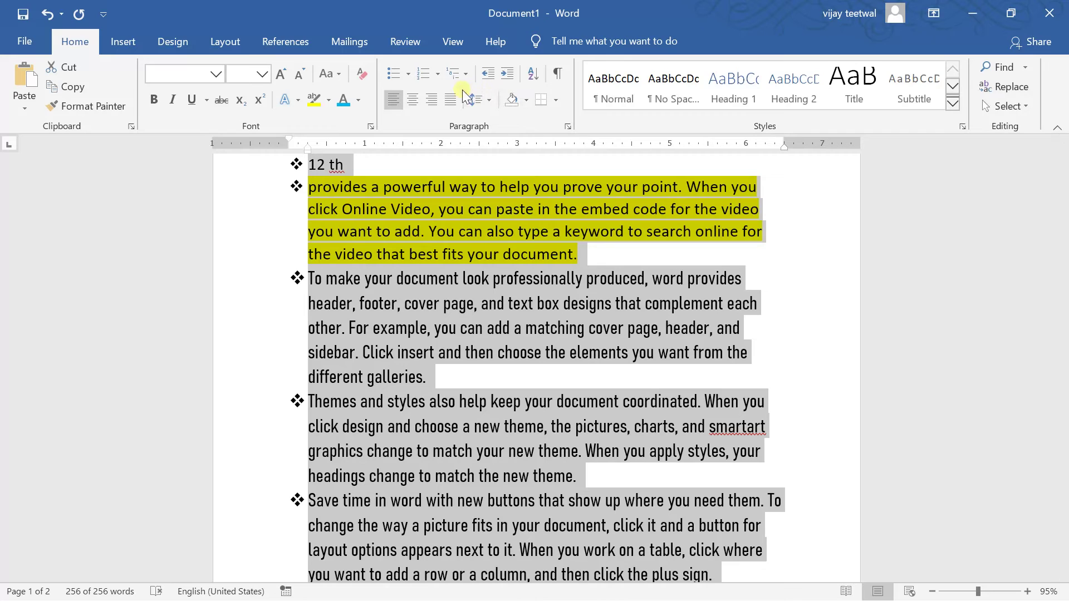
Justify all the selected ❖-bulleted paragraphs so lines reach both margins
click(452, 100)
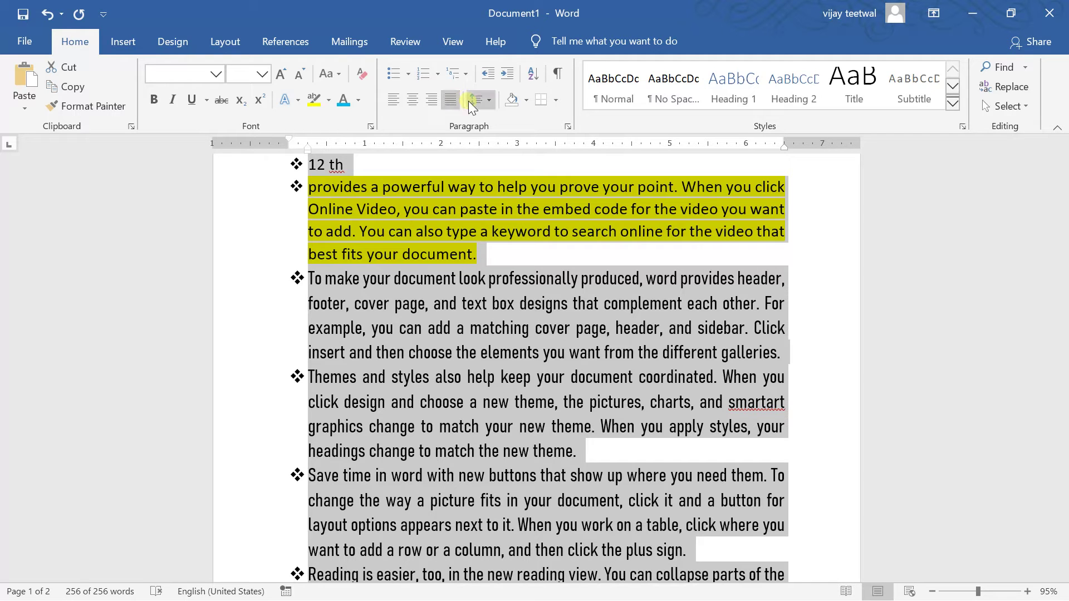
After trying 3.0, set line spacing to 1.0 and remove space after each paragraph
click(470, 101)
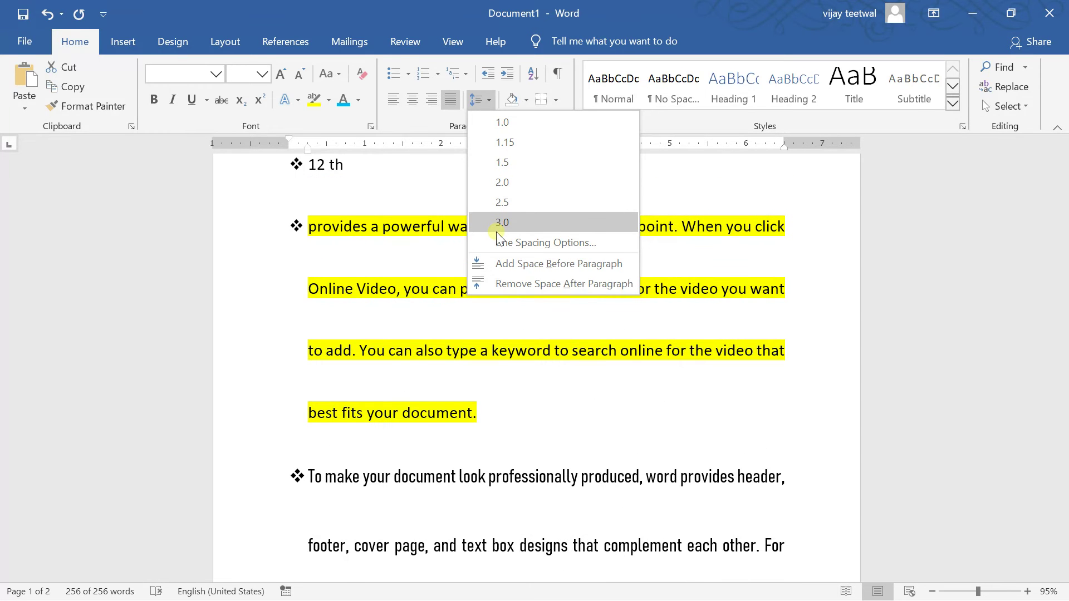
click(496, 231)
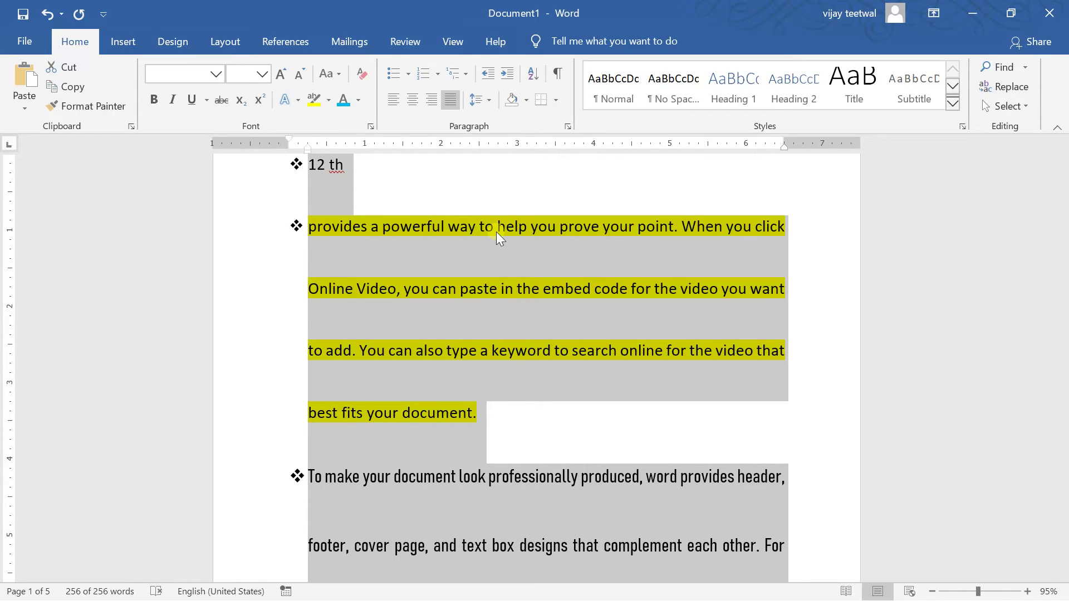
click(485, 108)
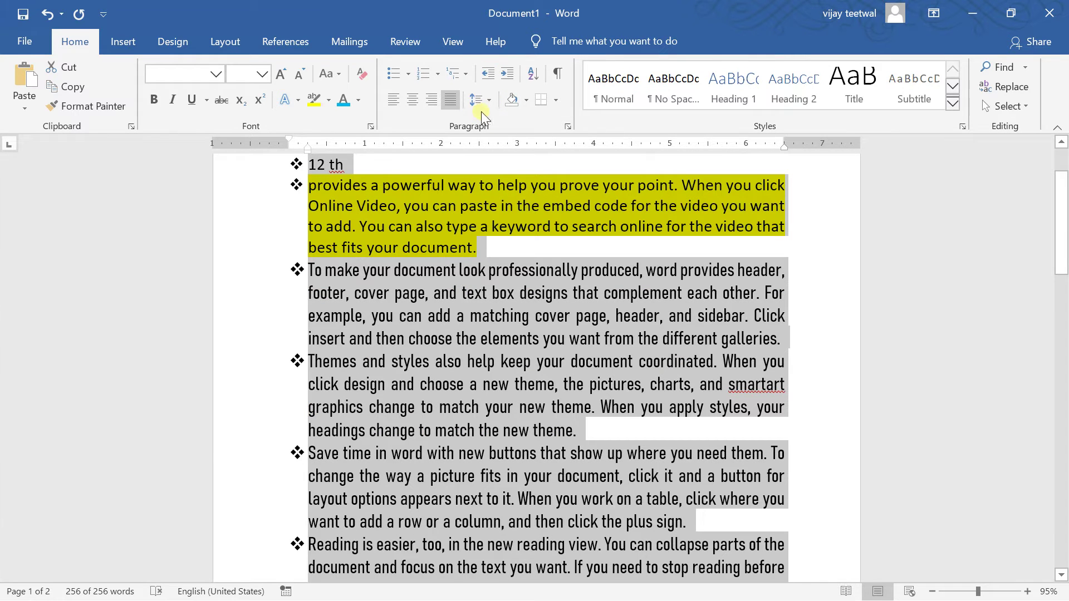
click(489, 108)
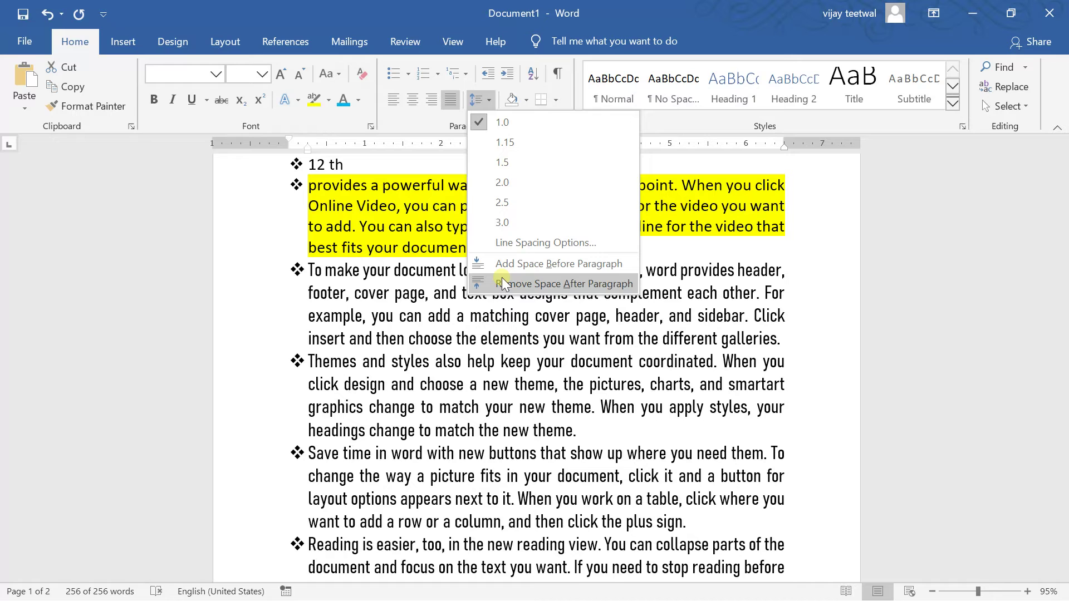
click(502, 277)
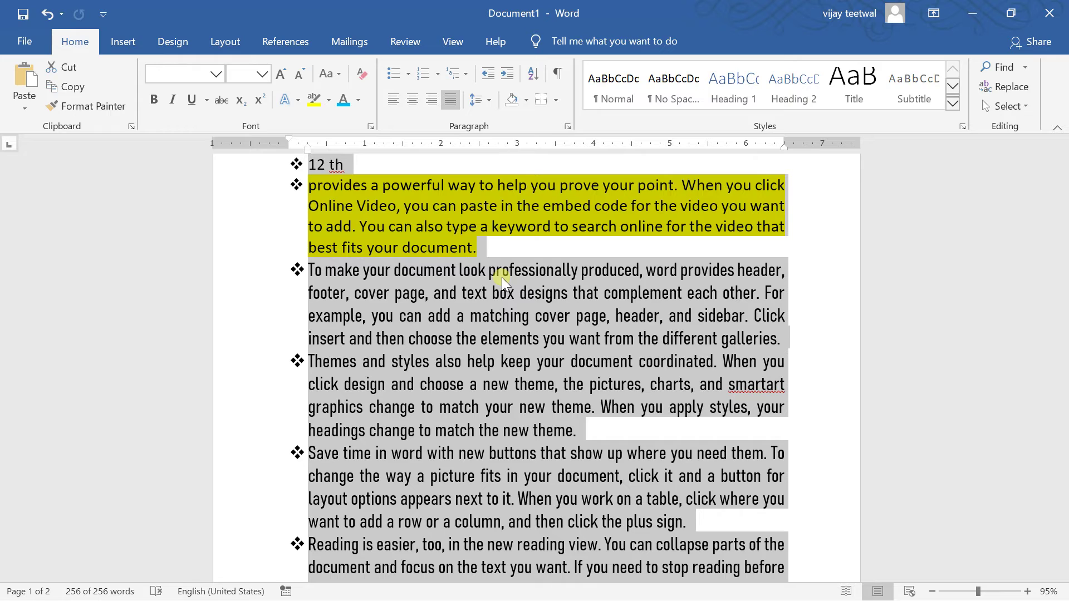
click(525, 101)
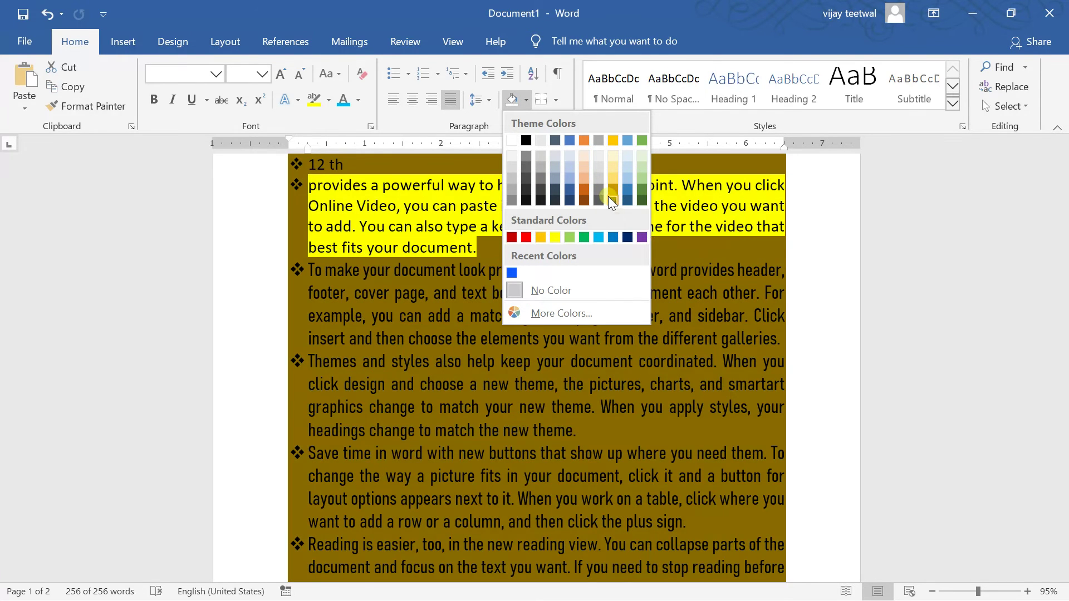
click(609, 188)
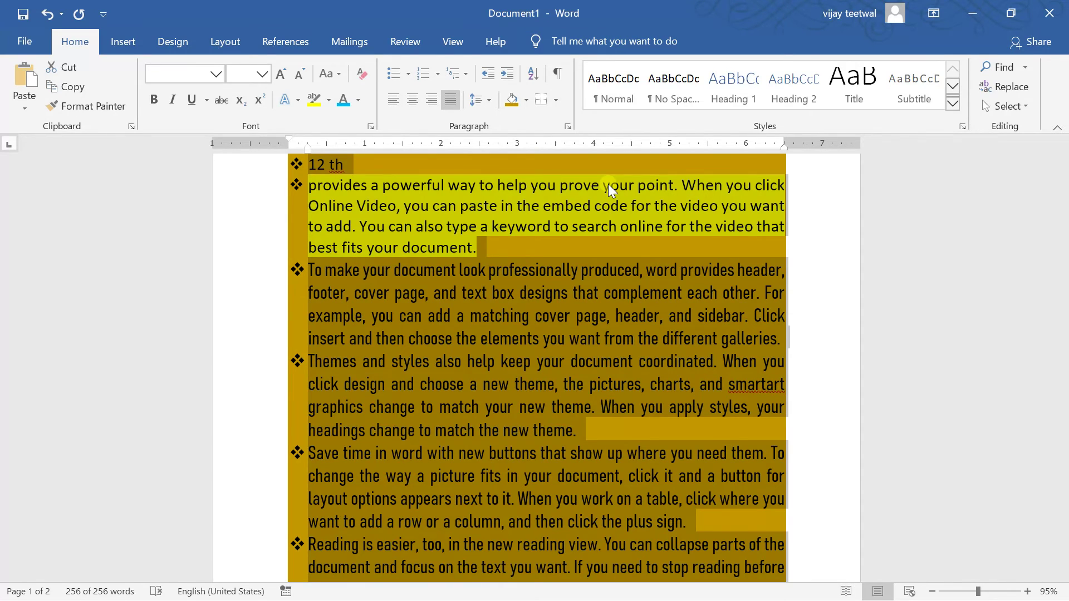
click(526, 99)
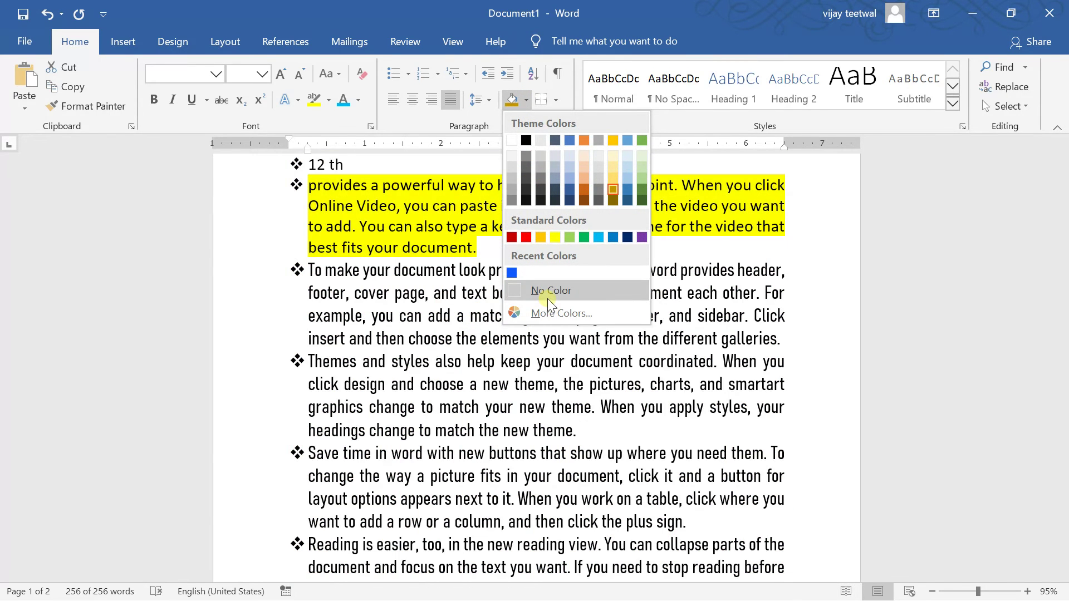
click(547, 298)
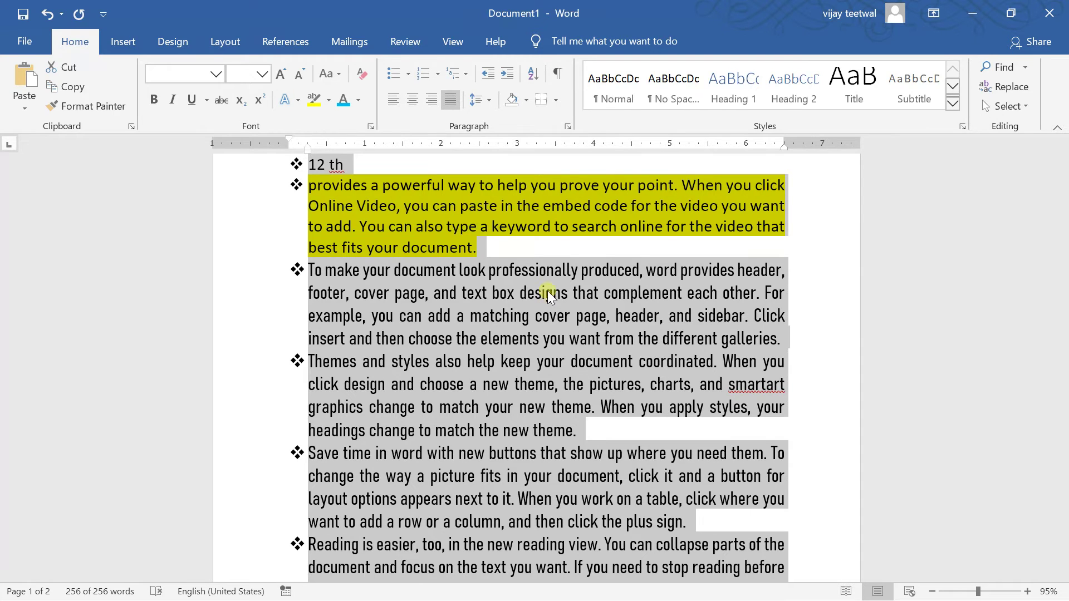
Add an Outside Border box around the bulleted paragraphs, then open Borders and Shading
click(555, 99)
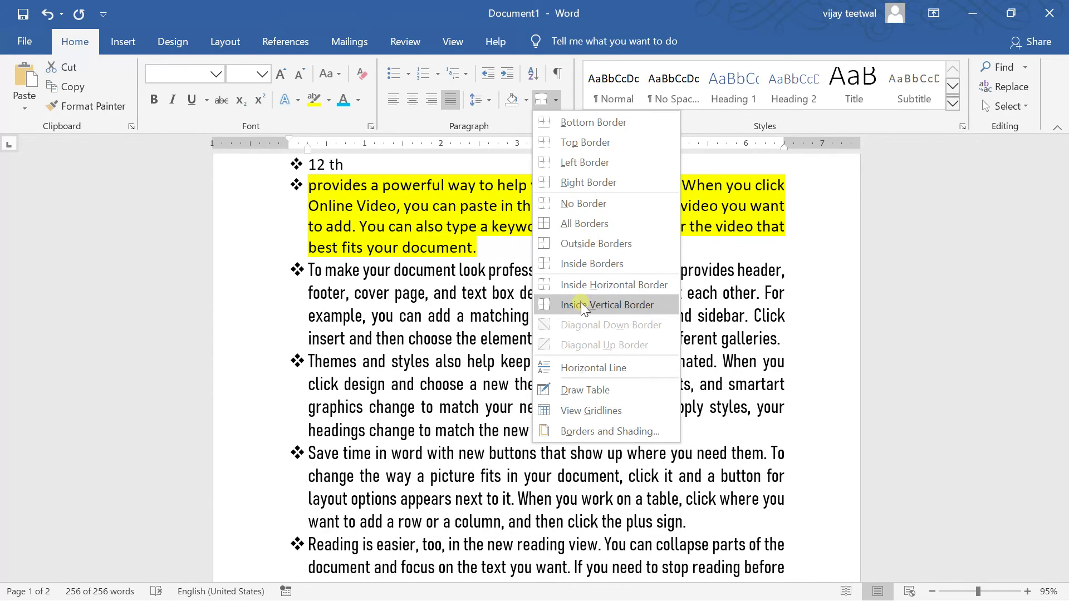
click(594, 246)
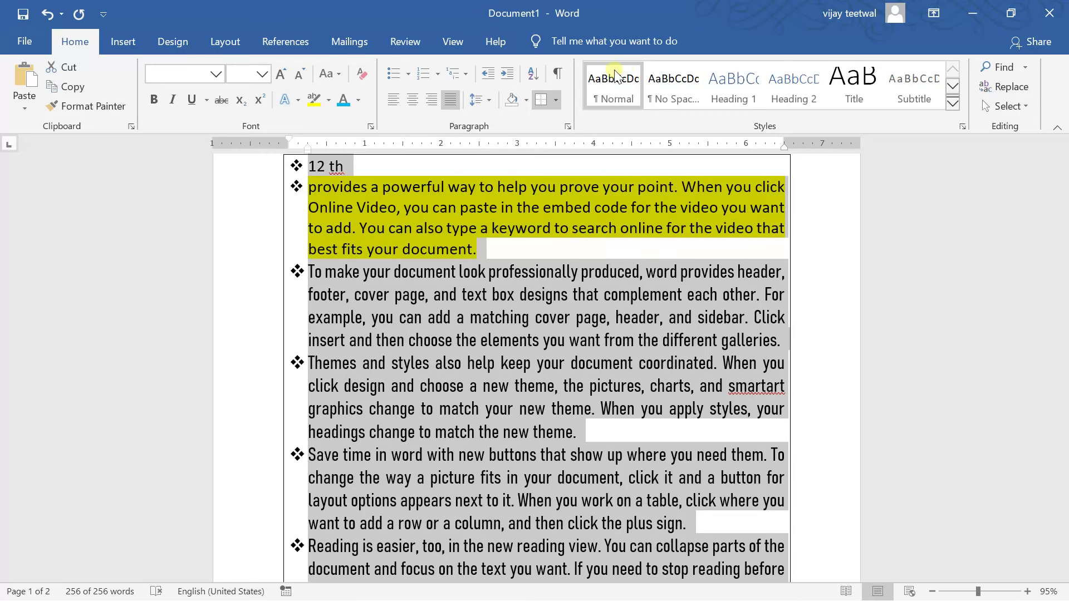
click(556, 99)
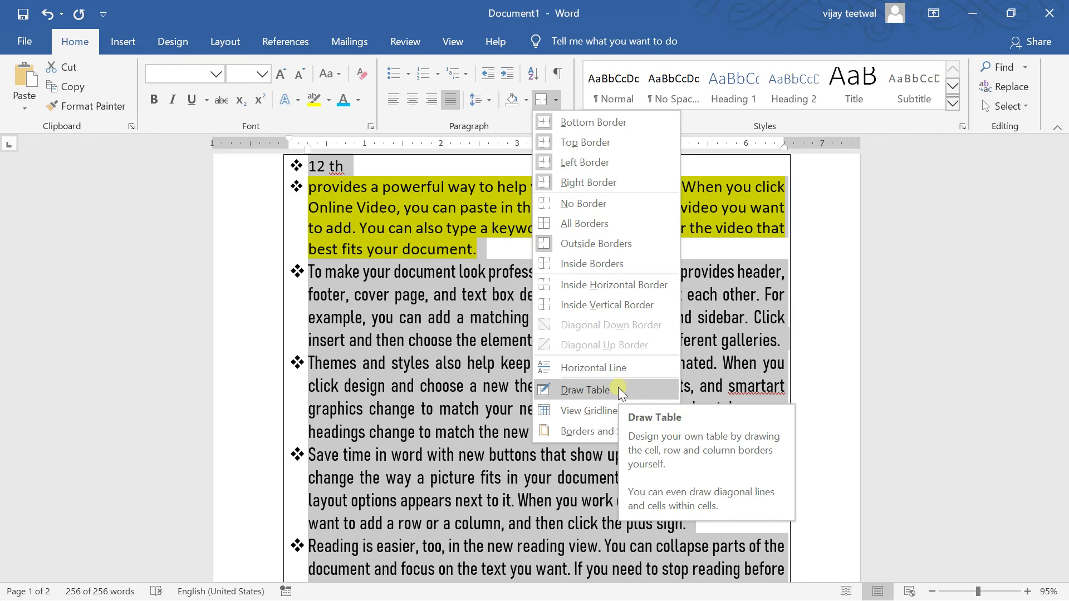
click(615, 429)
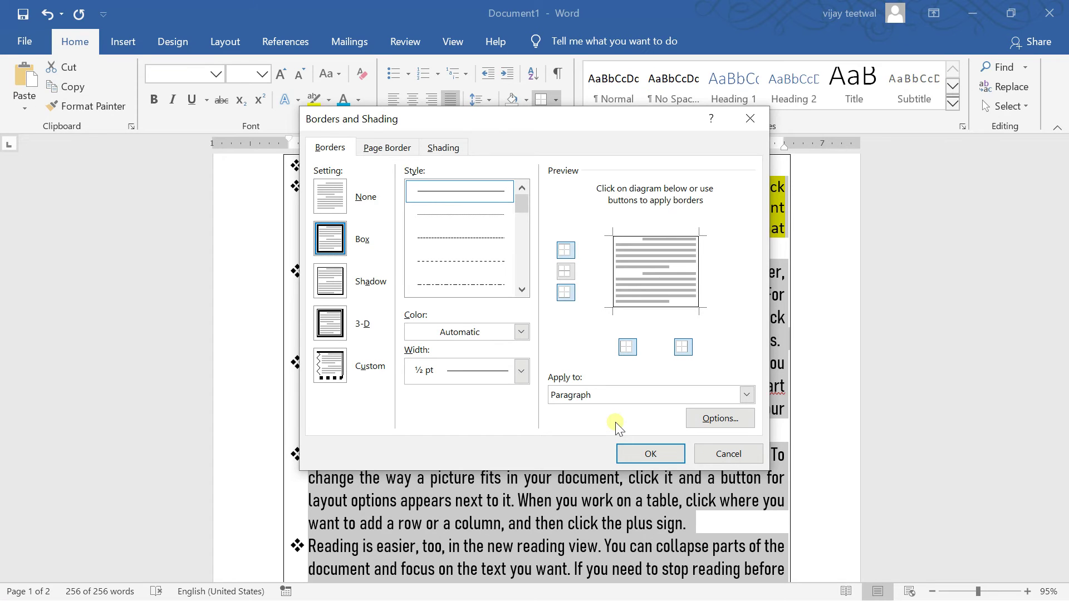
Try thick multi-line border styles and remove the border's left edge
click(523, 265)
click(523, 265)
click(523, 265)
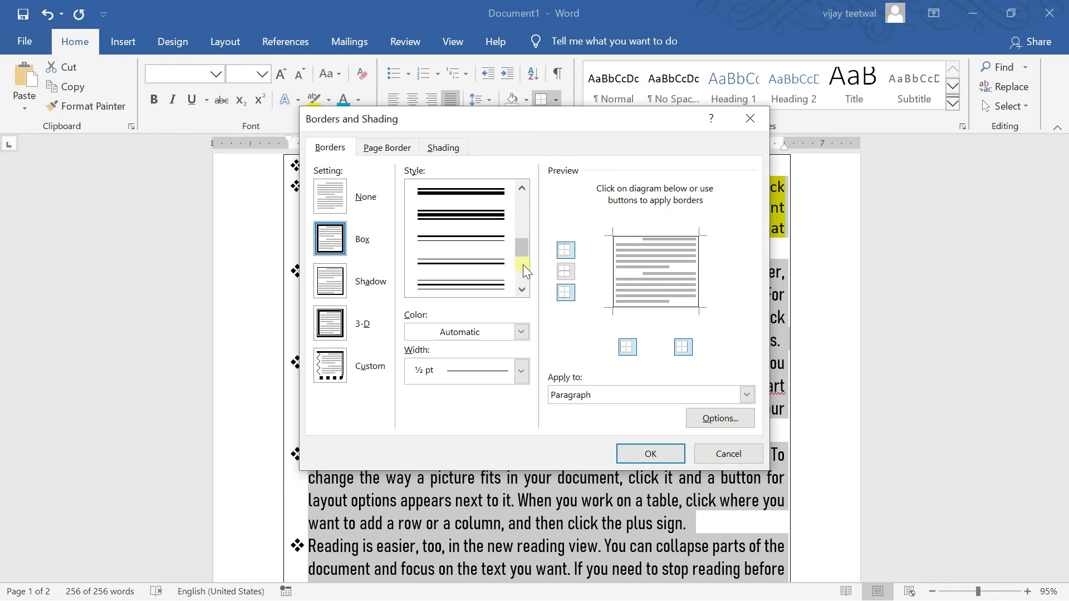
click(471, 218)
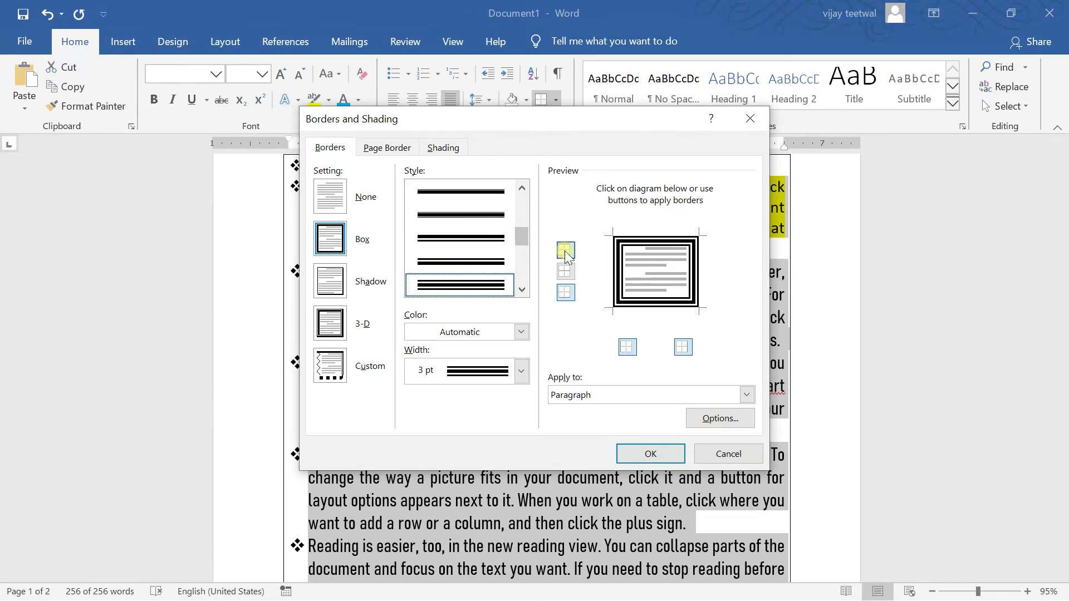
click(612, 273)
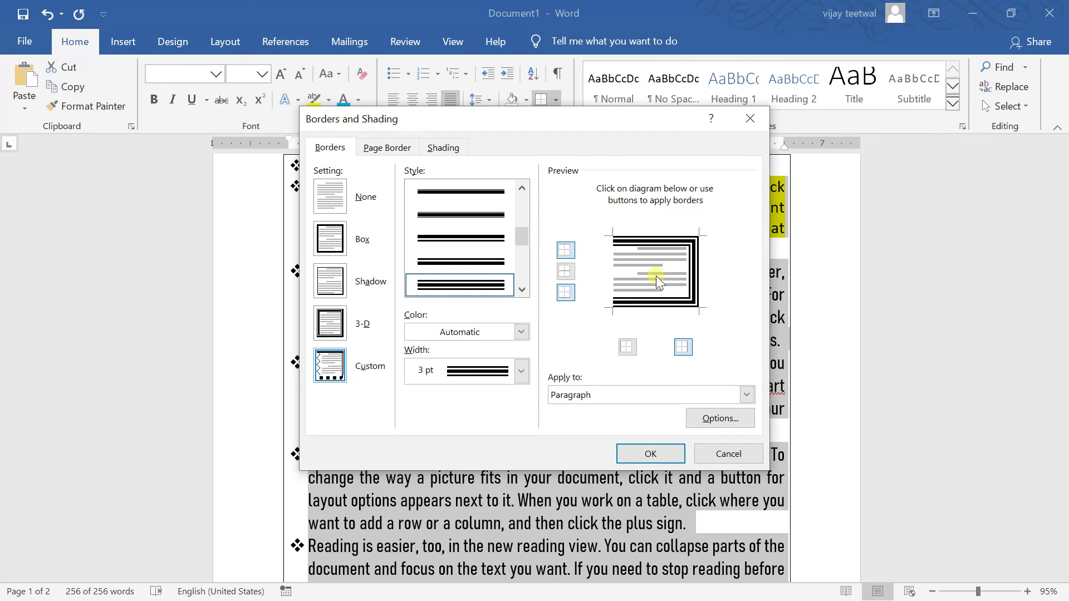
click(495, 238)
click(484, 216)
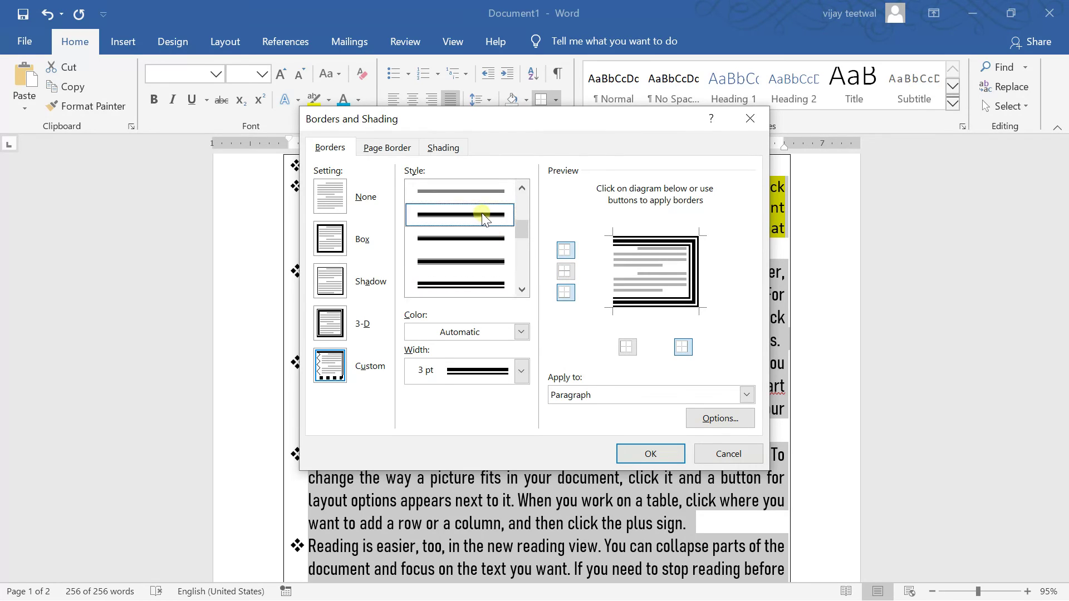
scroll(520, 270, down, 1)
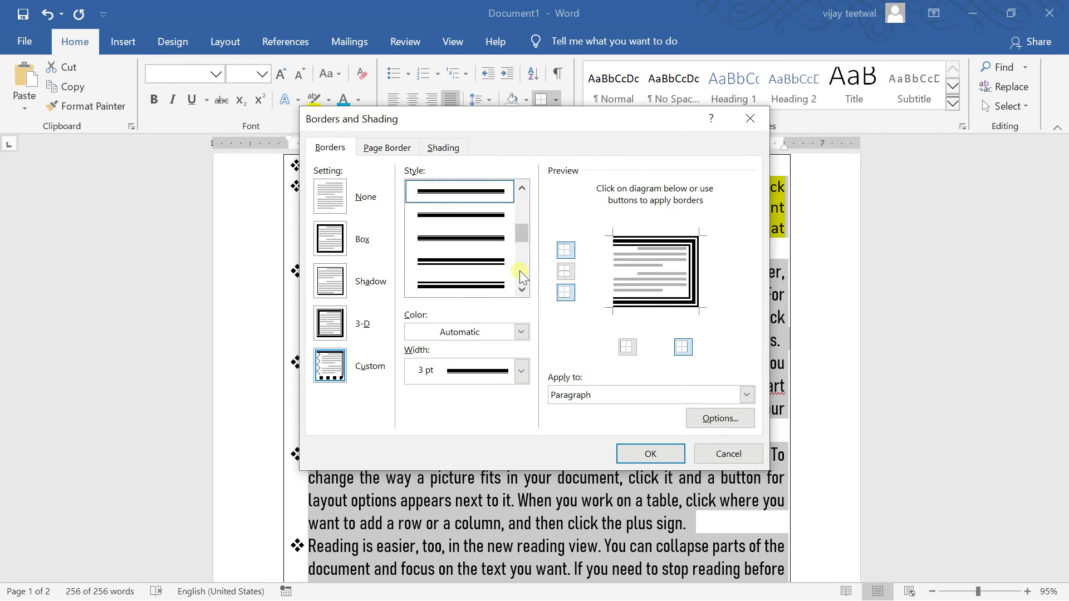
scroll(520, 270, down, 1)
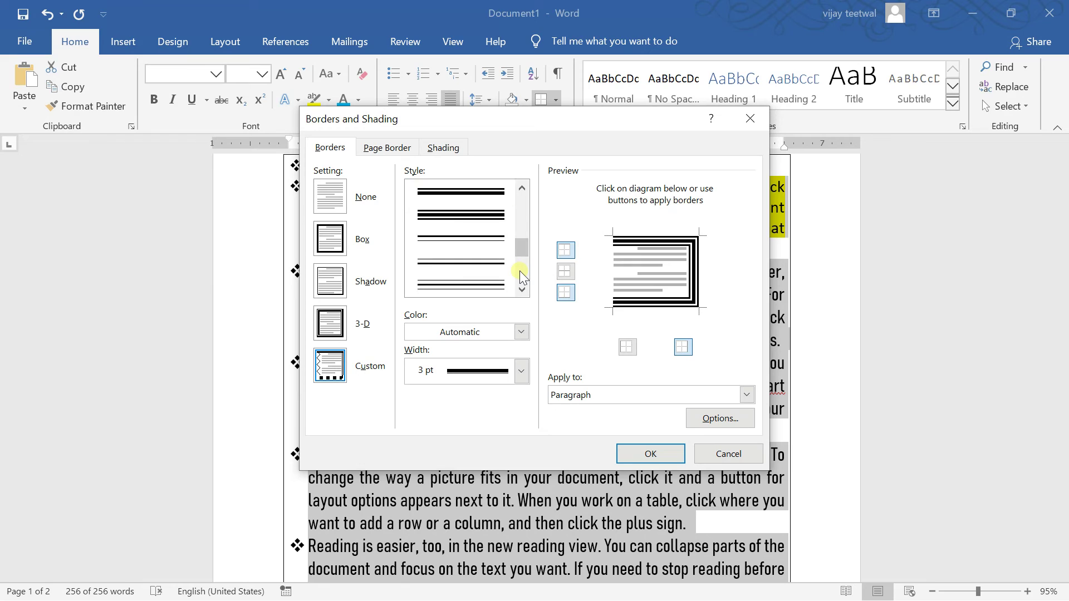
Try a Shadow paragraph border with a double line
click(338, 285)
click(437, 282)
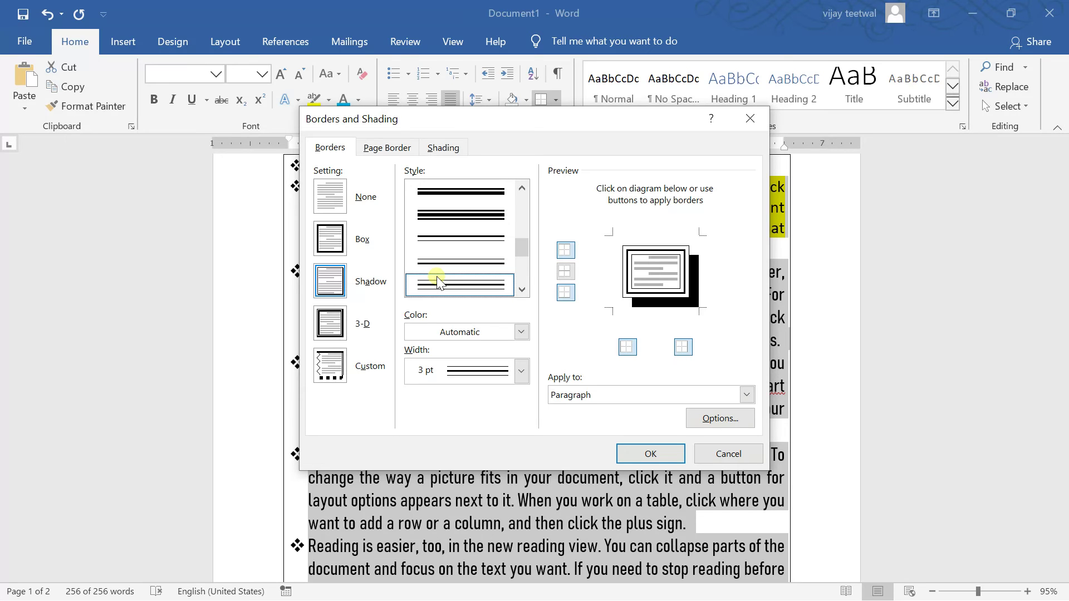
click(521, 290)
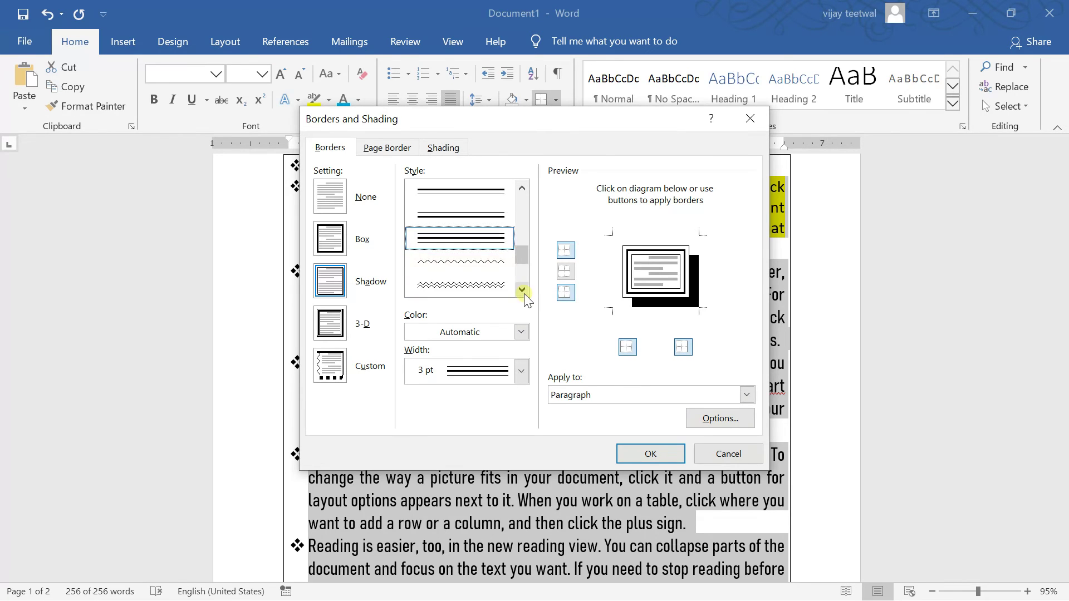
click(522, 290)
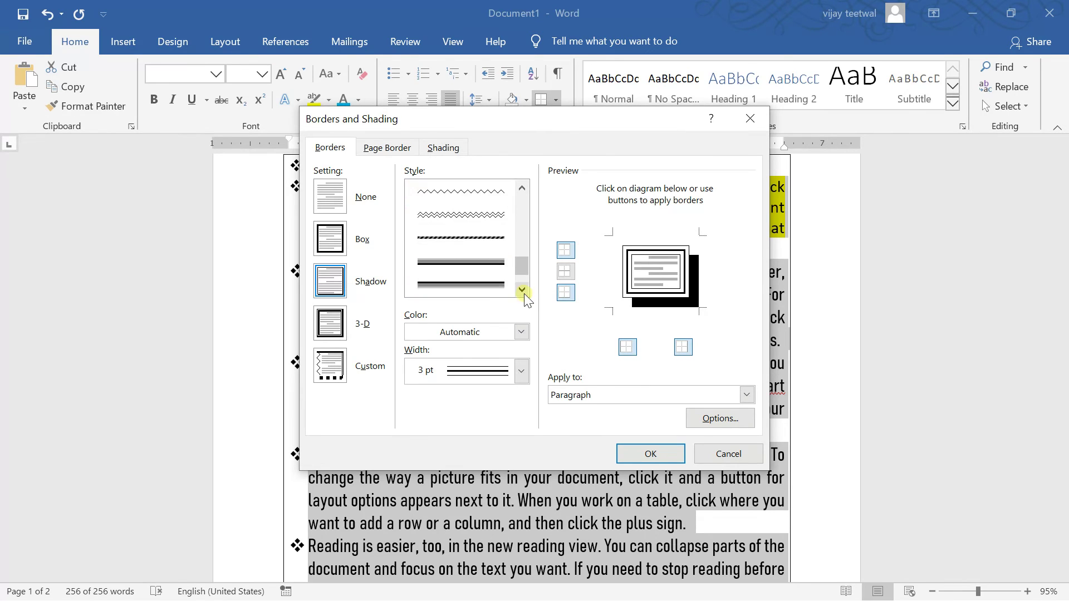
Try a 3-D paragraph border with dash-dot and triple line styles
click(332, 330)
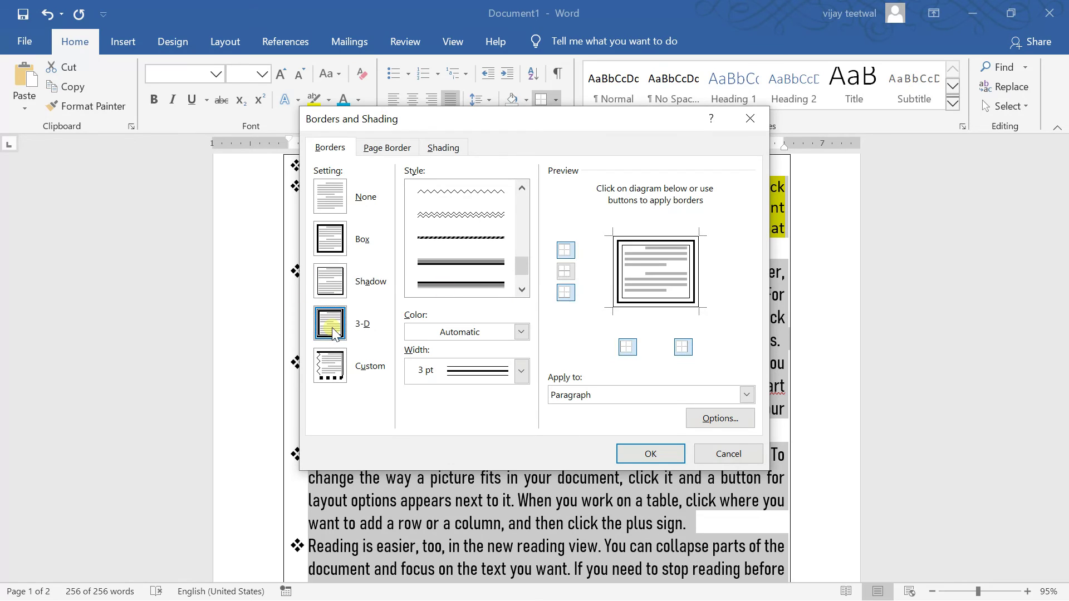
click(470, 269)
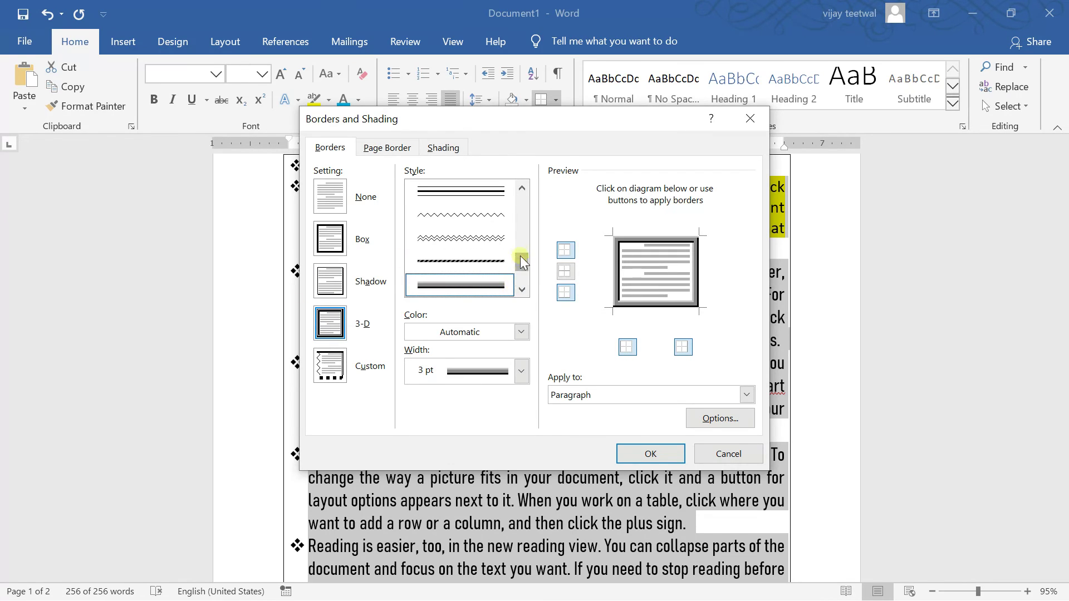
drag(520, 262, 517, 241)
click(479, 225)
scroll(477, 231, up, 3)
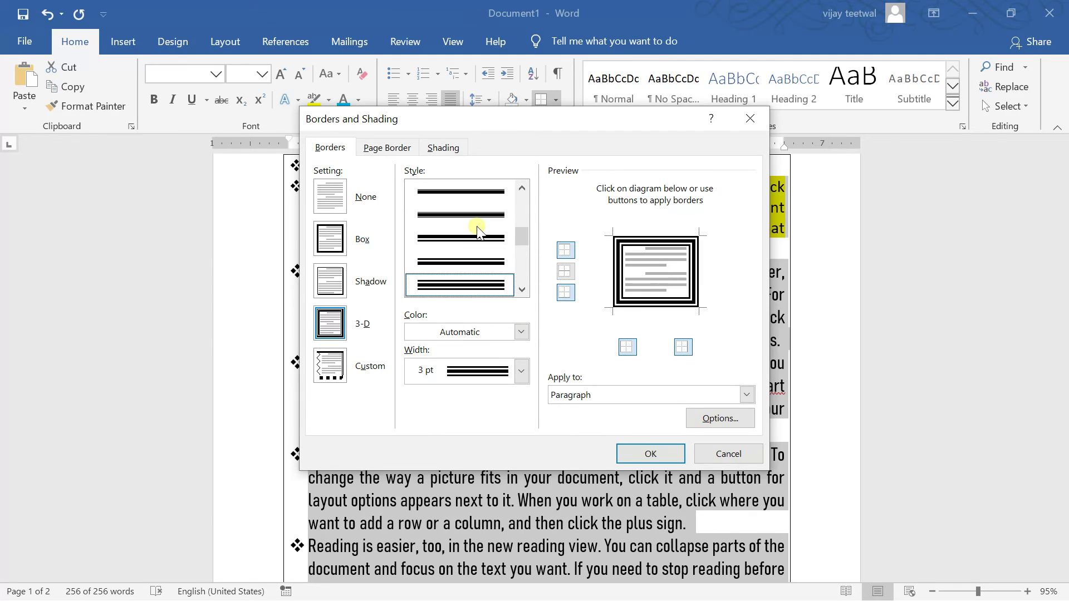
Switch to a Custom border with a dash-dot-dot line at ½ pt
click(344, 376)
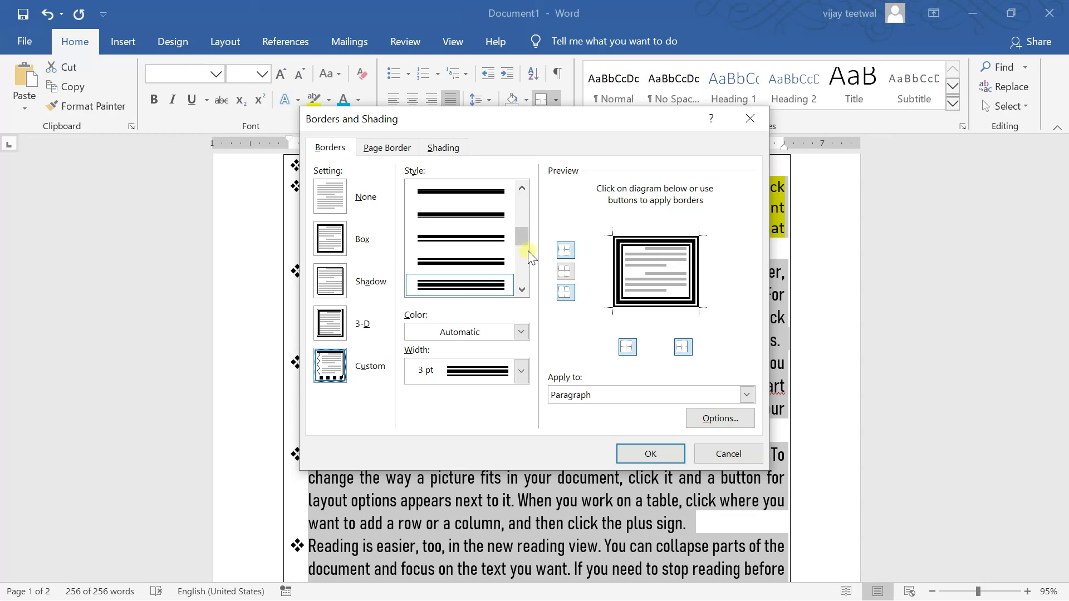
click(503, 260)
click(489, 213)
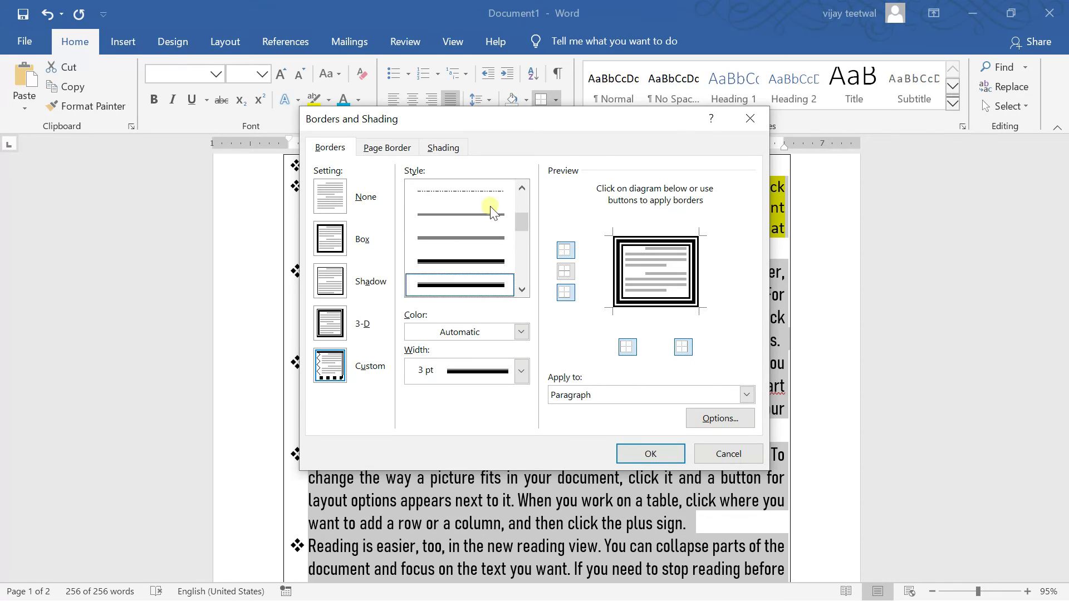
click(479, 192)
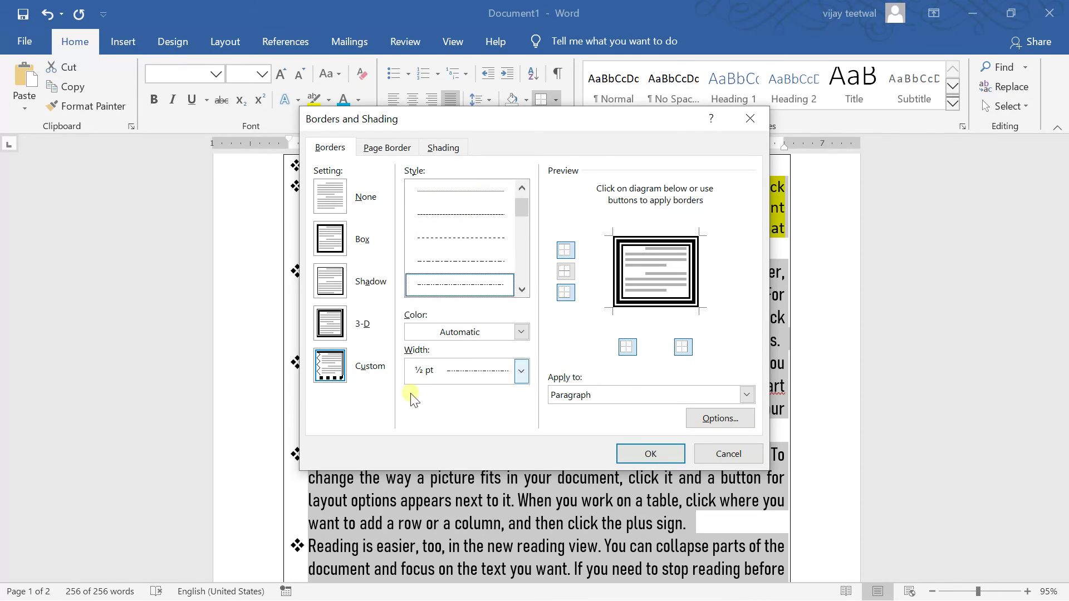
Make the paragraph border line blue-grey and 3 pt wide
click(461, 334)
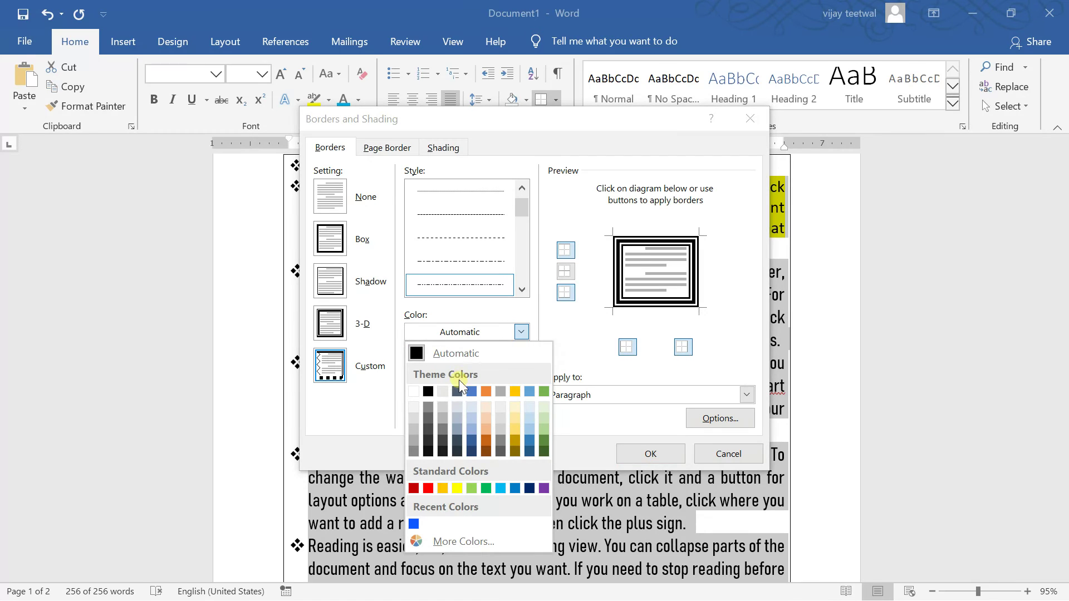
click(457, 427)
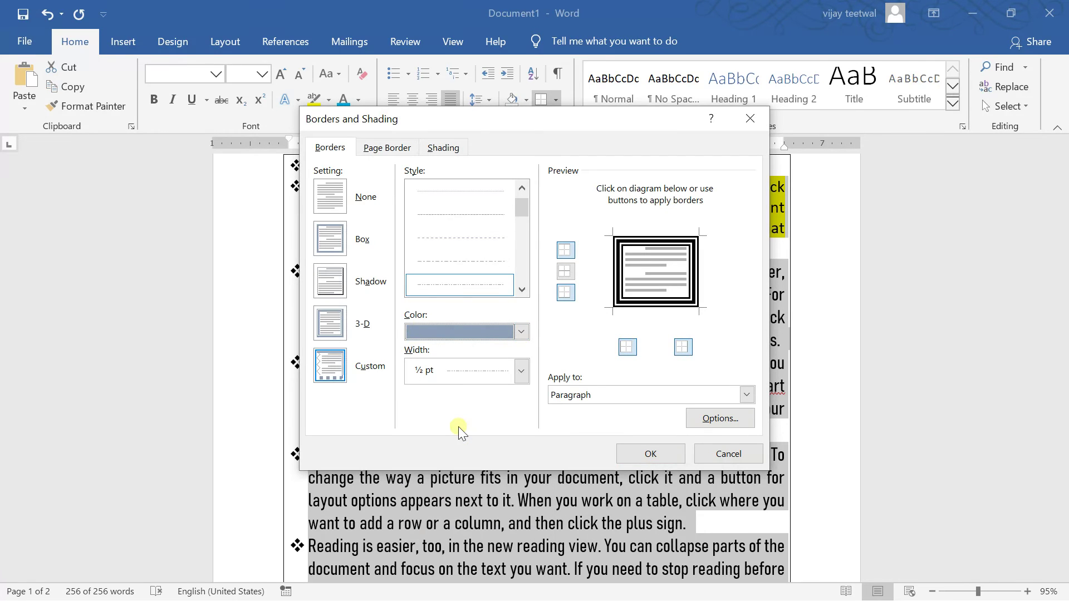
click(522, 370)
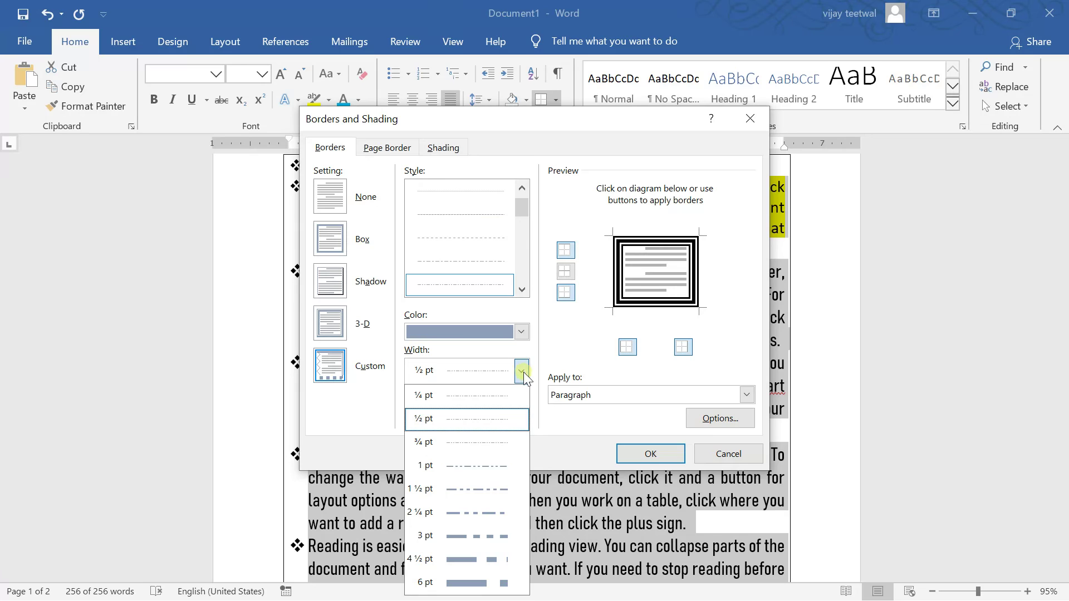
click(505, 529)
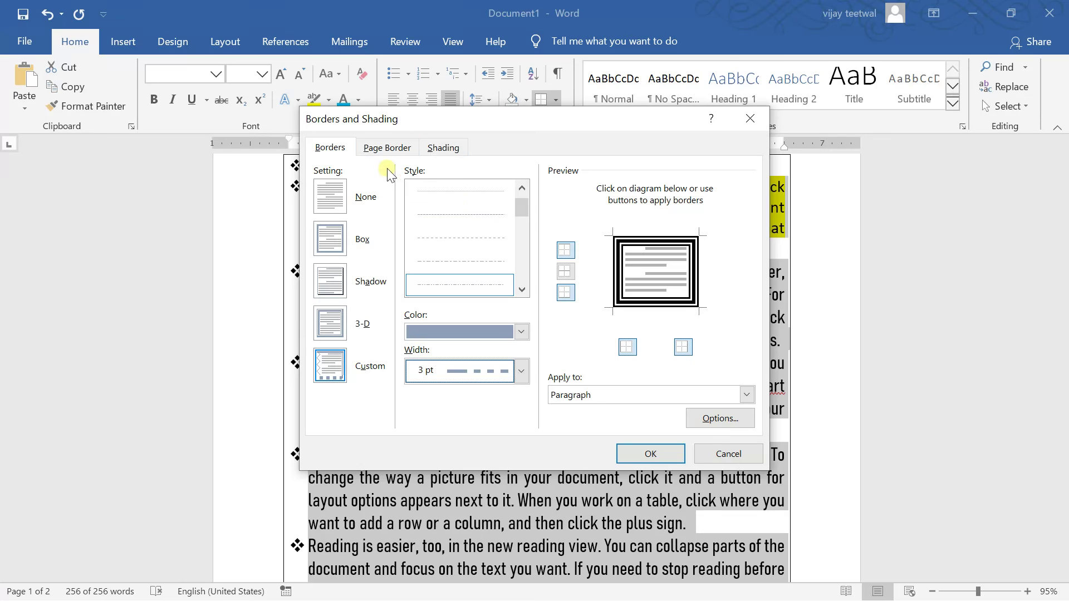
click(390, 148)
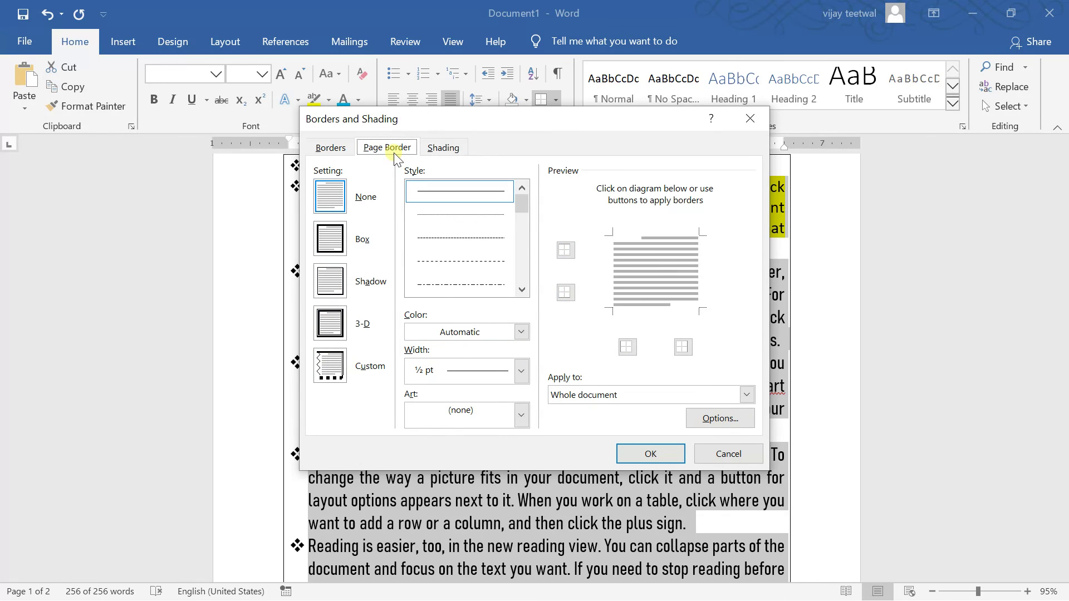
Choose the green pine-tree Art page border for the whole document and confirm with OK
click(431, 151)
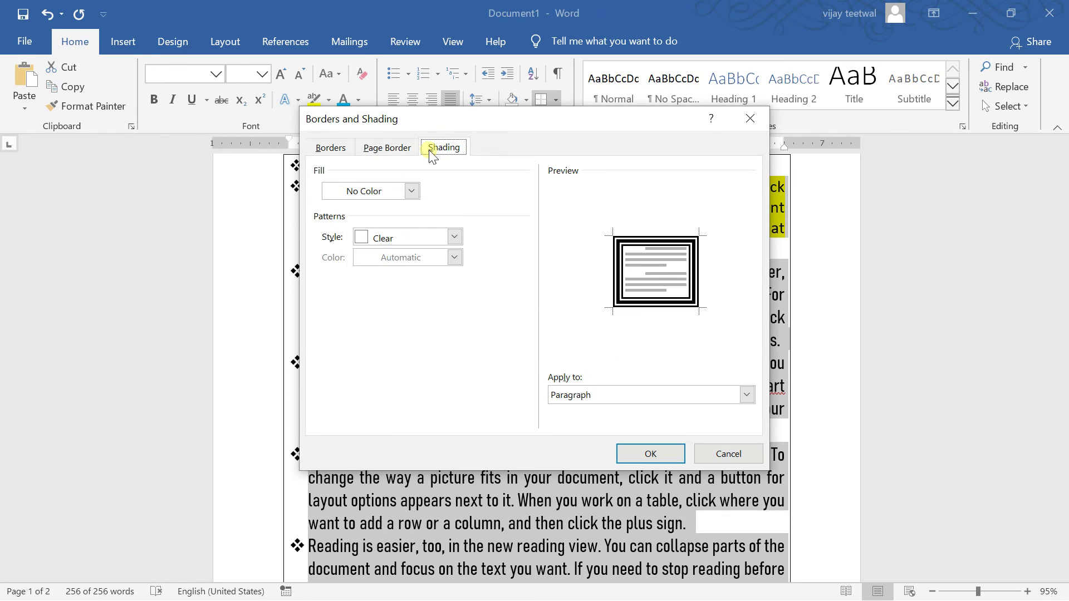
click(389, 148)
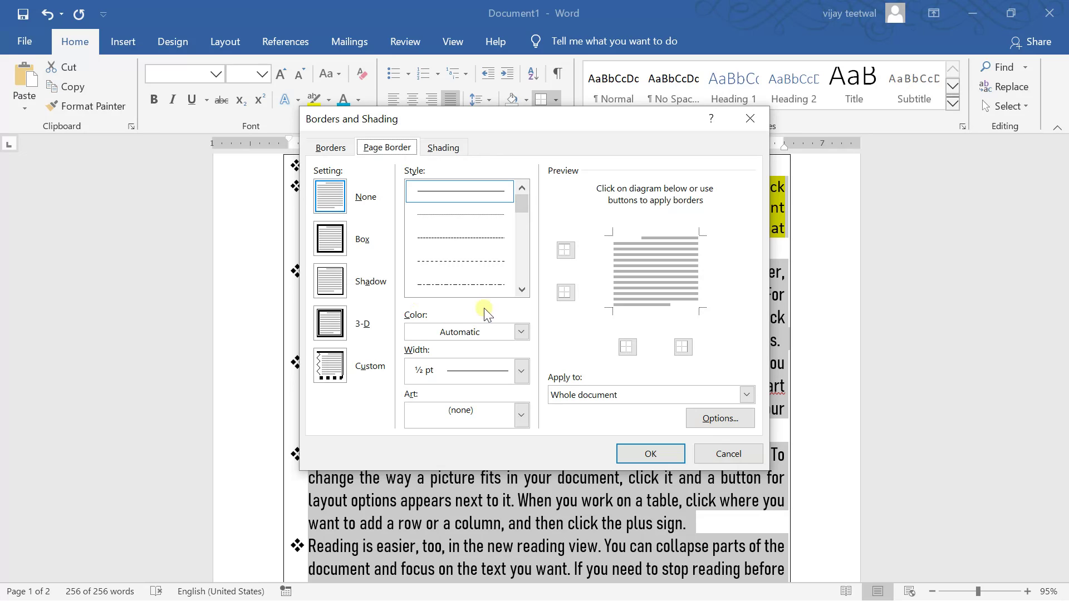
click(520, 416)
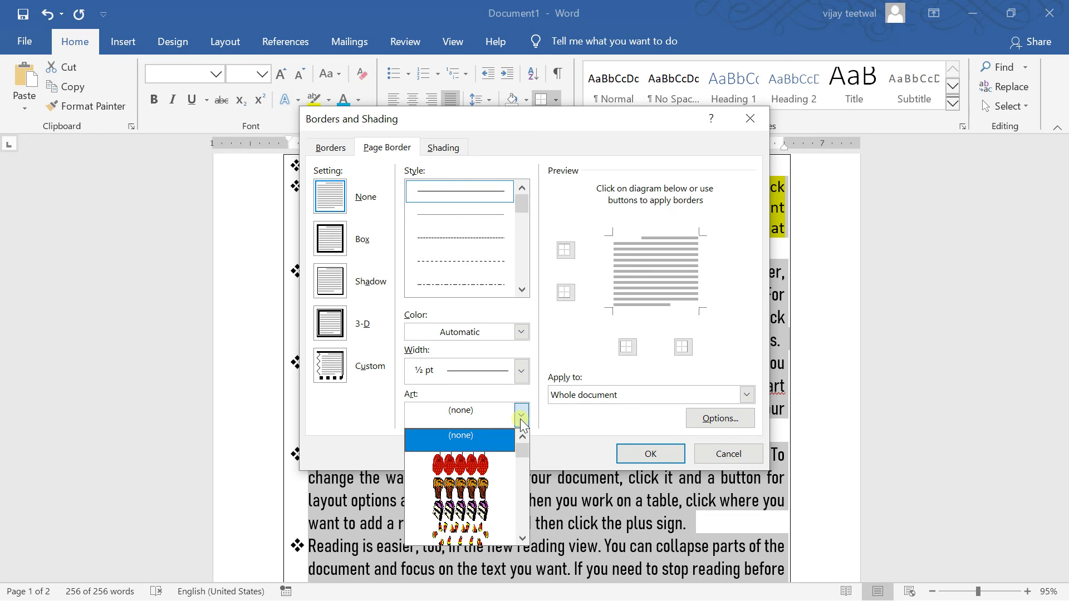
key(Down)
key(Down)
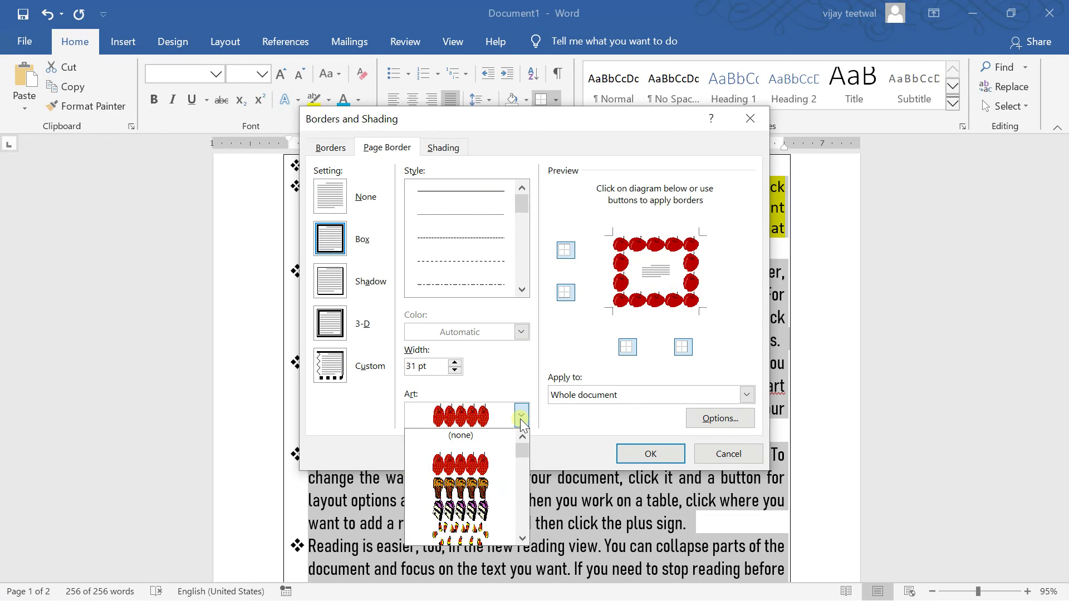
key(Down)
key(Down)
key(Down)
key(Down)
key(Down)
key(Down)
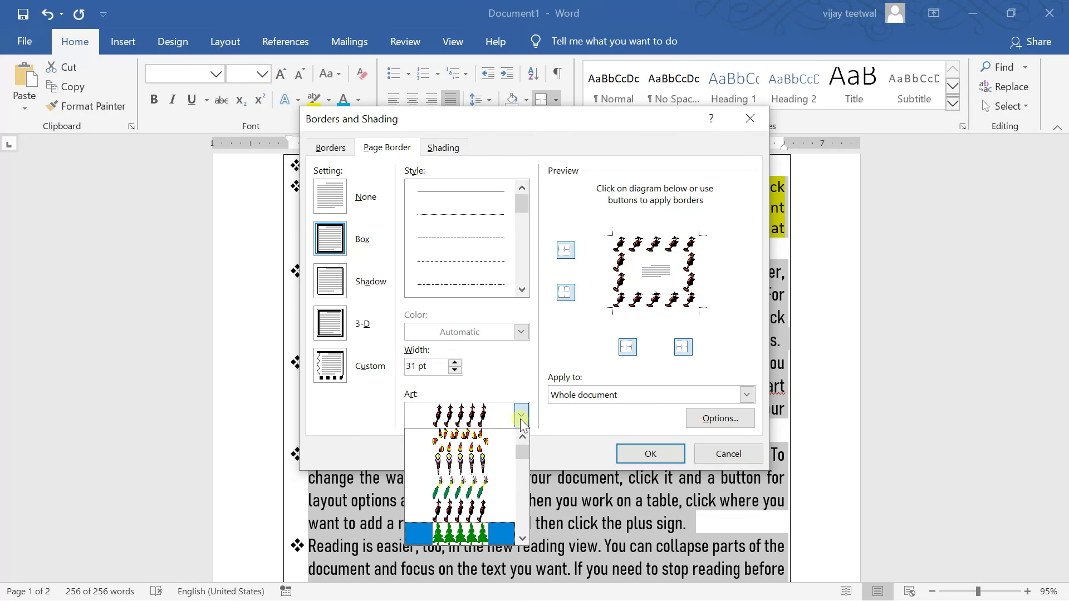
key(Down)
key(Down)
key(Up)
key(Up)
key(Up)
key(Down)
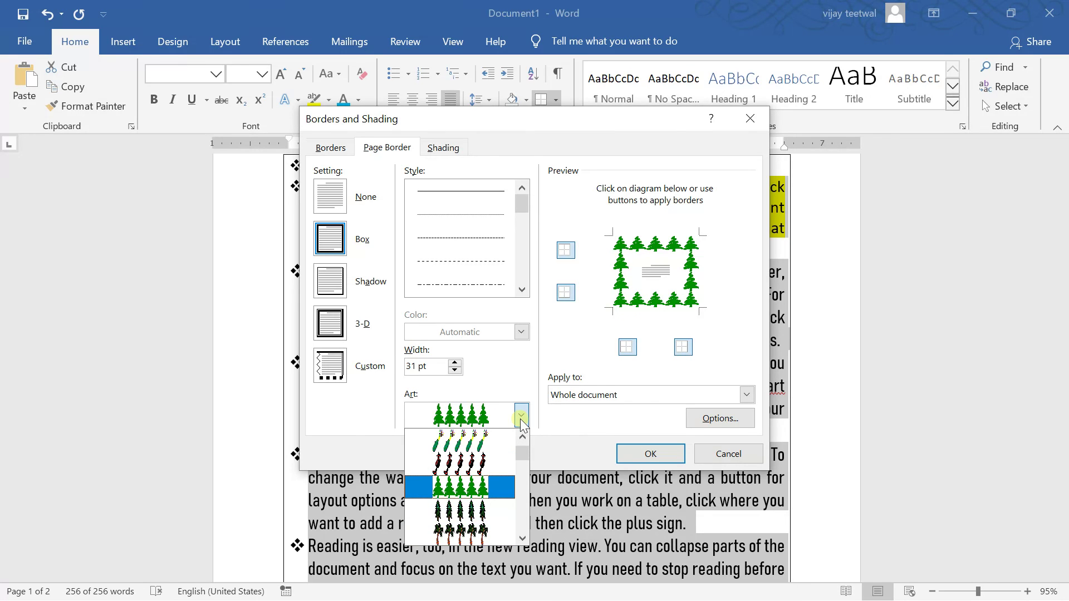
click(522, 415)
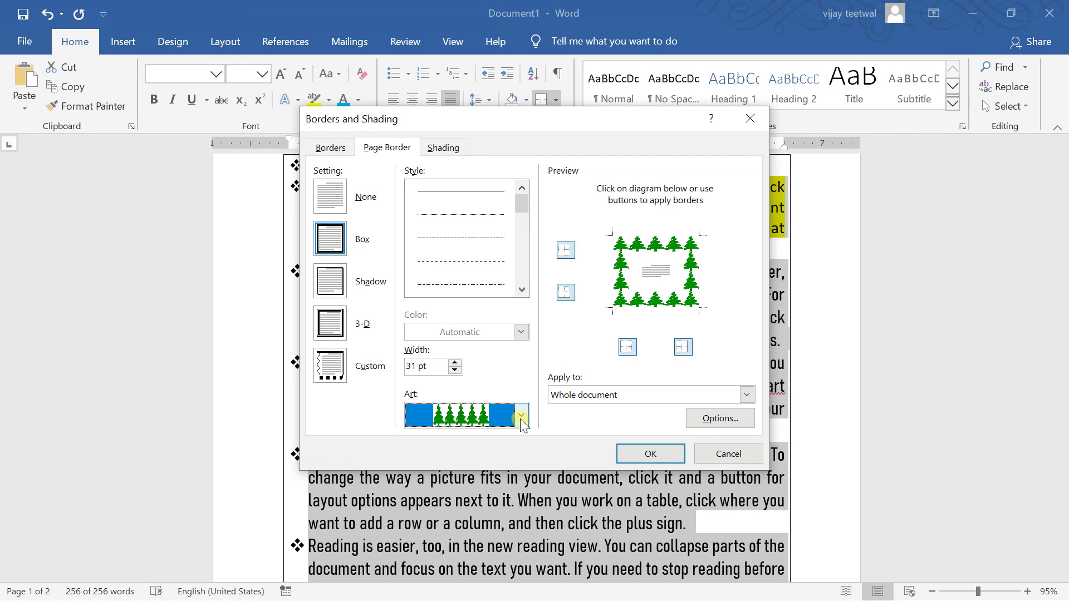
click(641, 460)
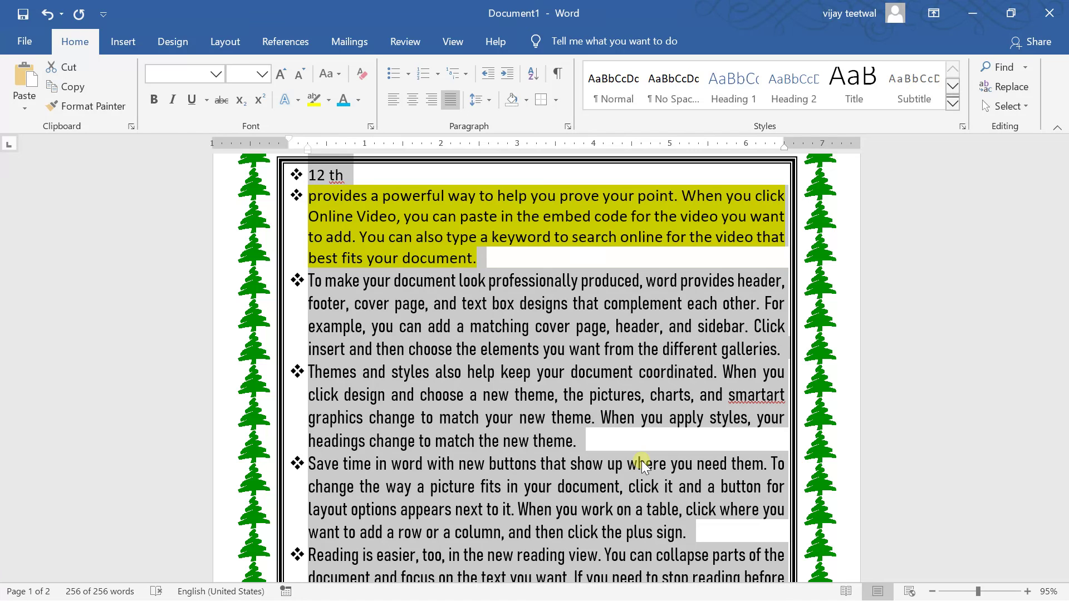
Give the bulleted paragraphs Blue-Gray, Text 2, Lighter 60% shading
click(524, 100)
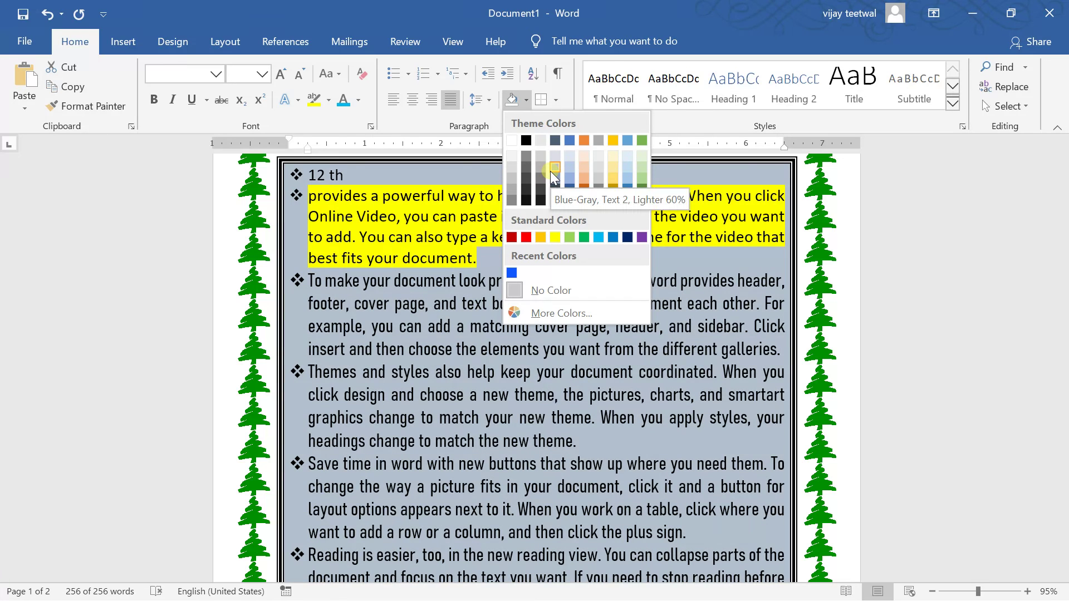
click(550, 171)
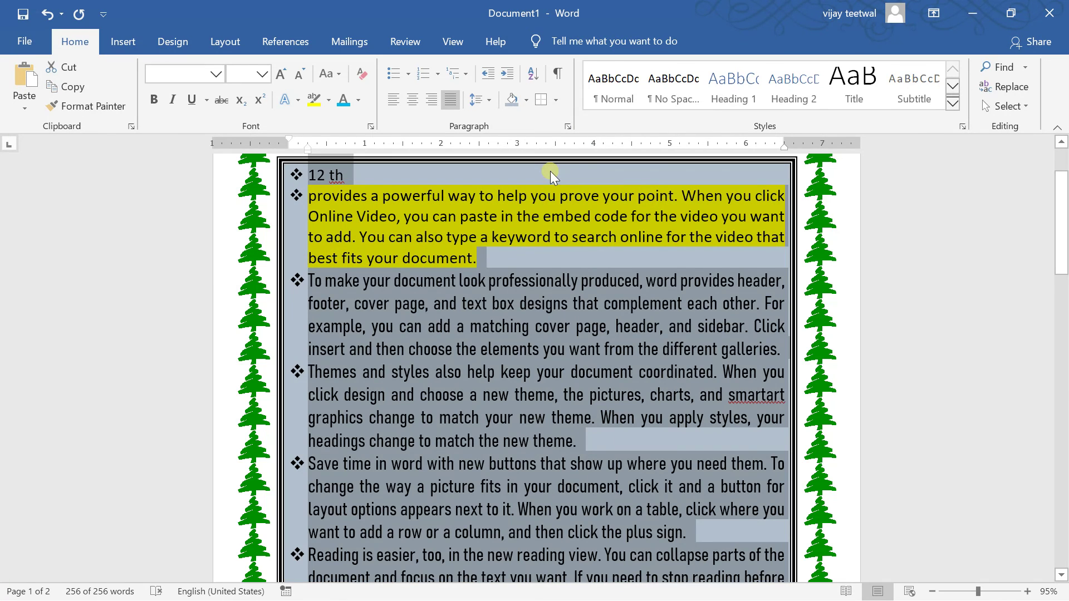